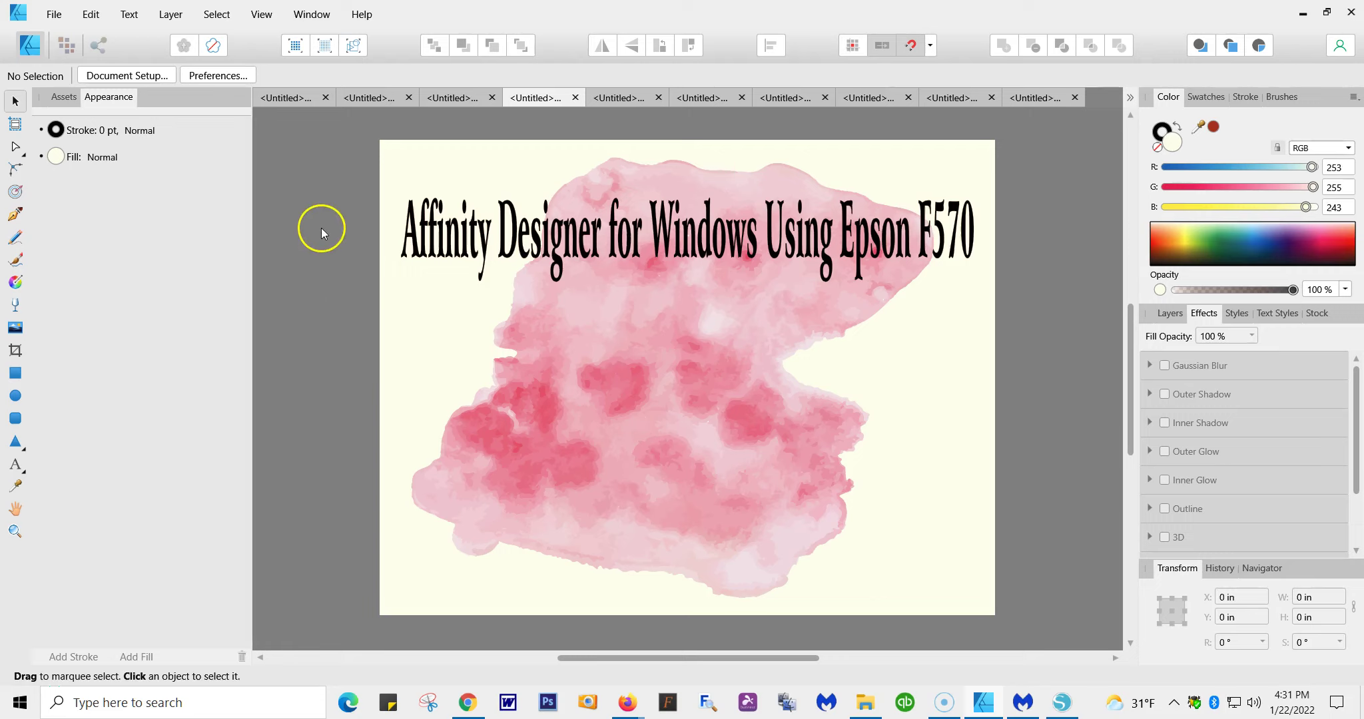
Start a new document with a 12 × 12 in page at 300 DPI, units in inches.
left_click(55, 16)
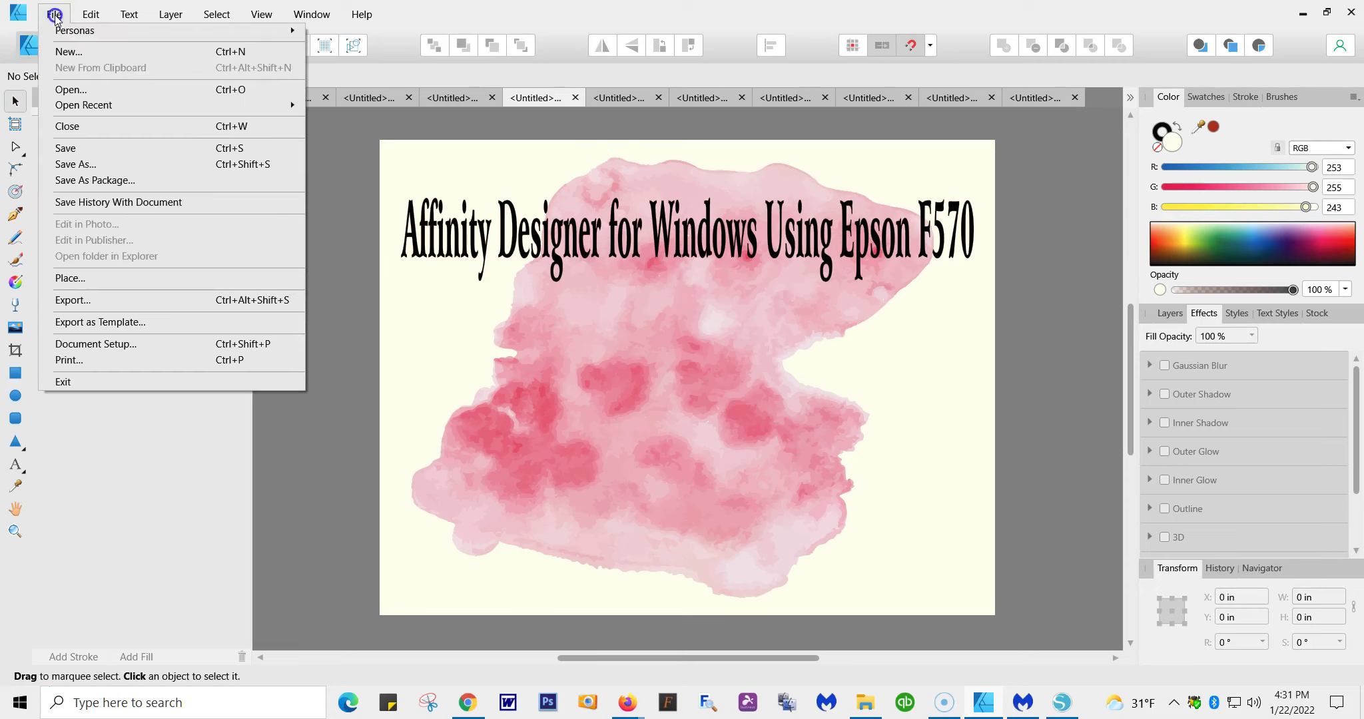
left_click(57, 52)
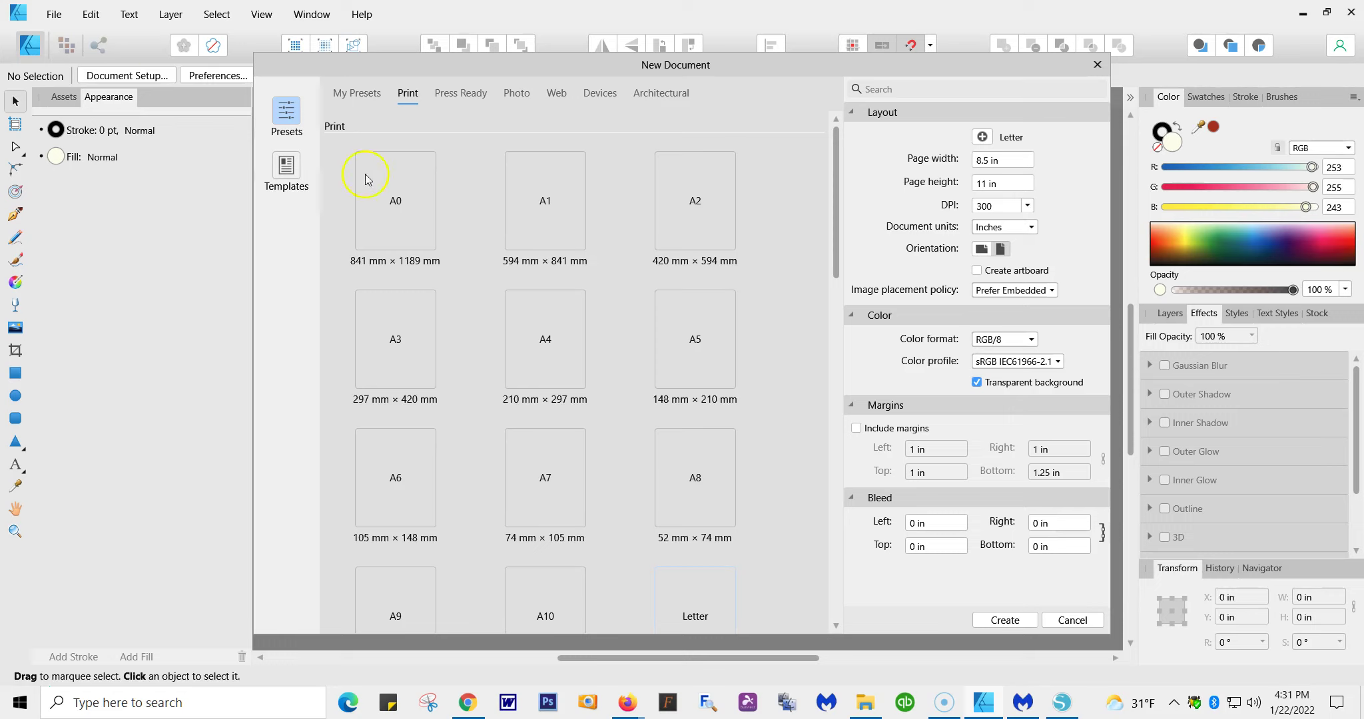
left_click_drag(838, 230, 801, 353)
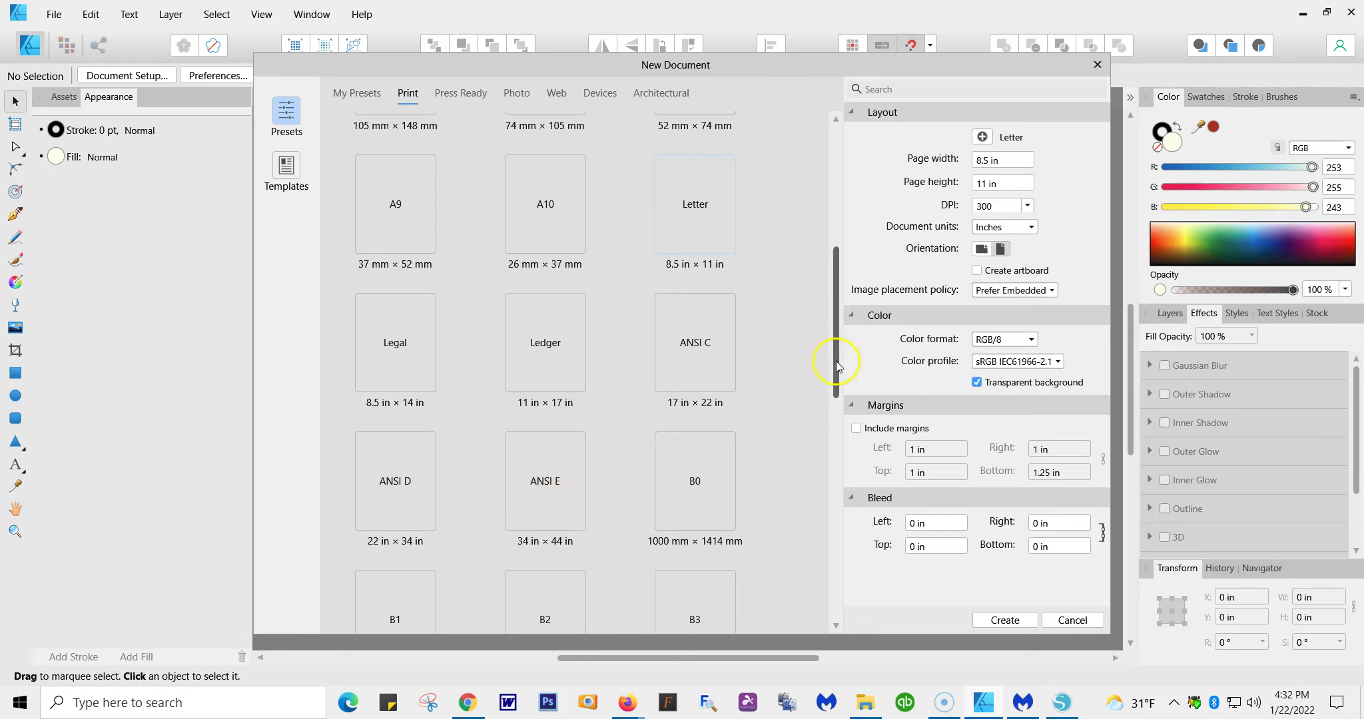
left_click_drag(837, 359, 798, 311)
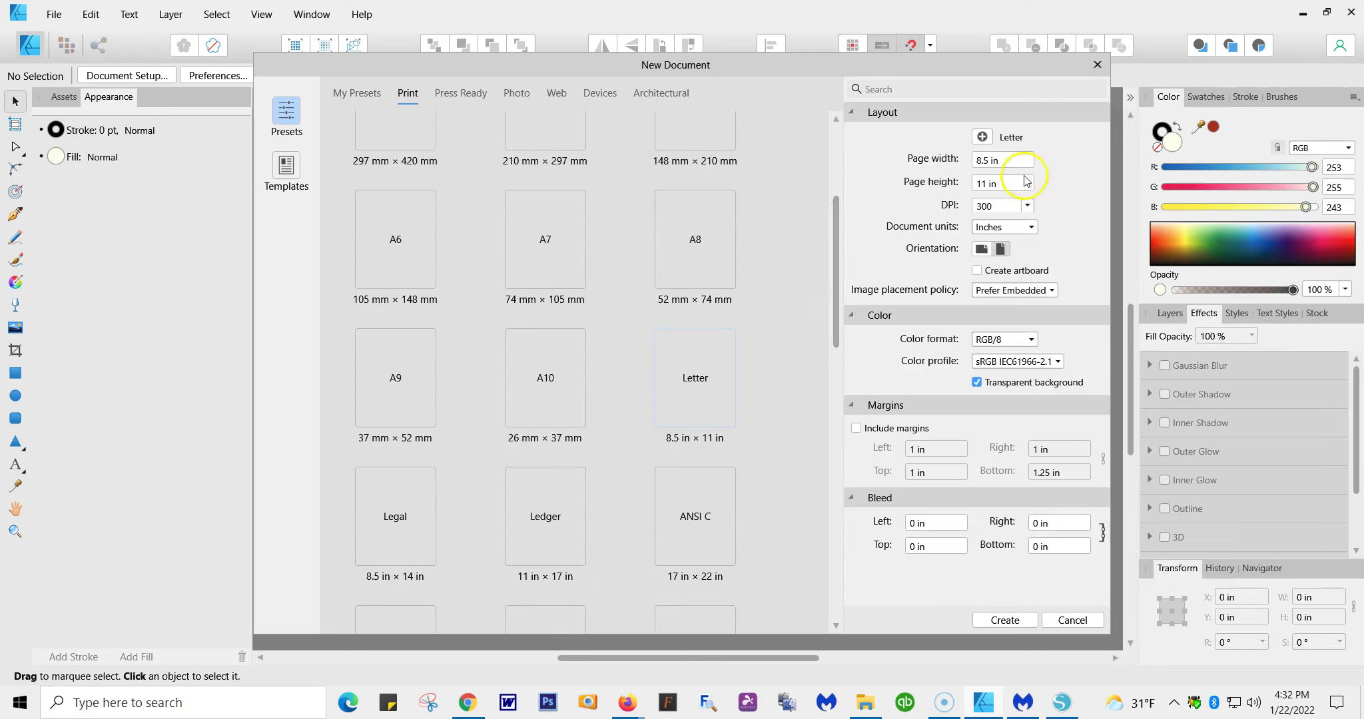
left_click(1002, 158)
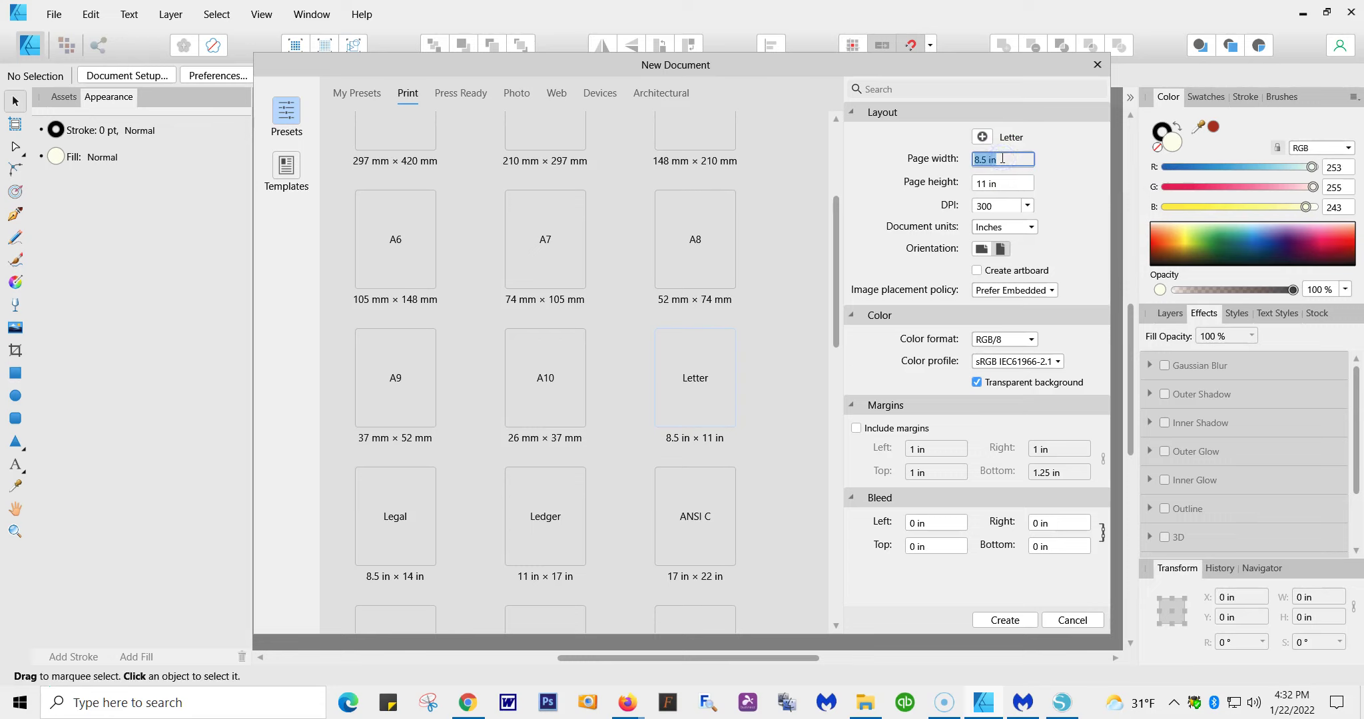
type("12")
left_click(1006, 188)
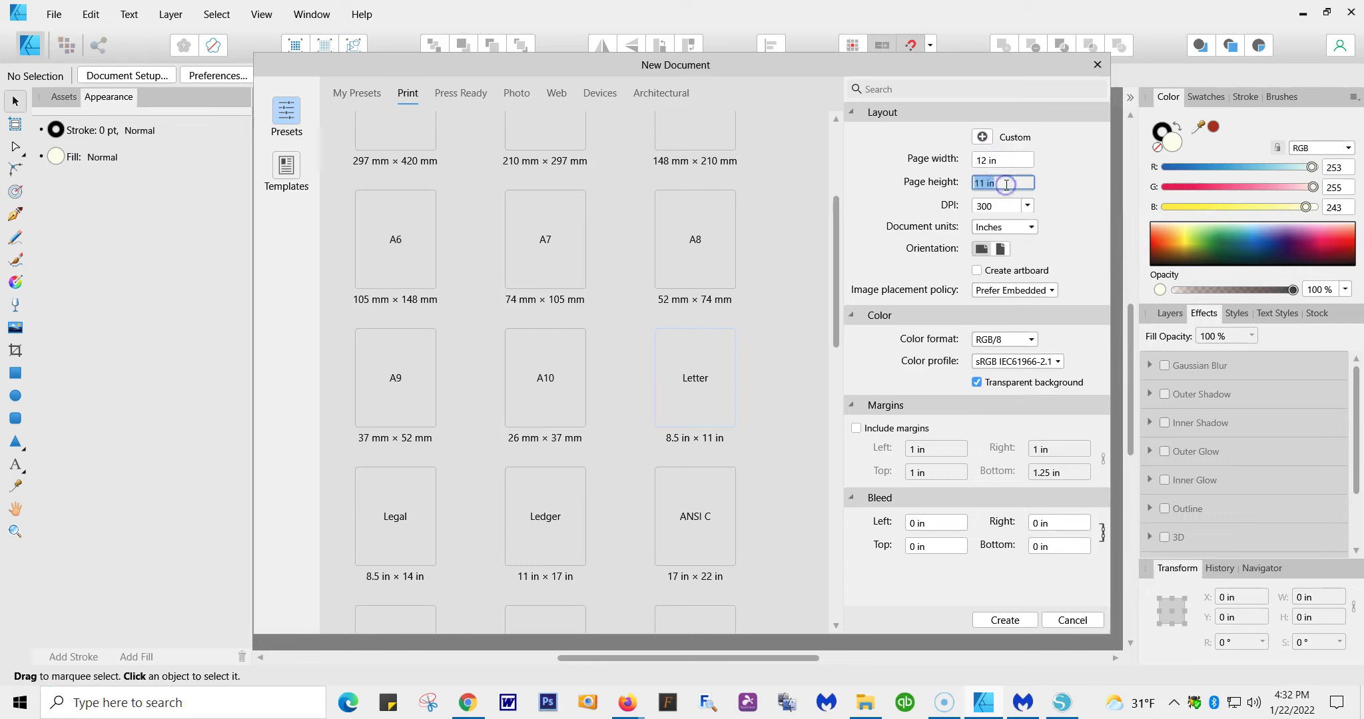
type("12")
left_click(1009, 206)
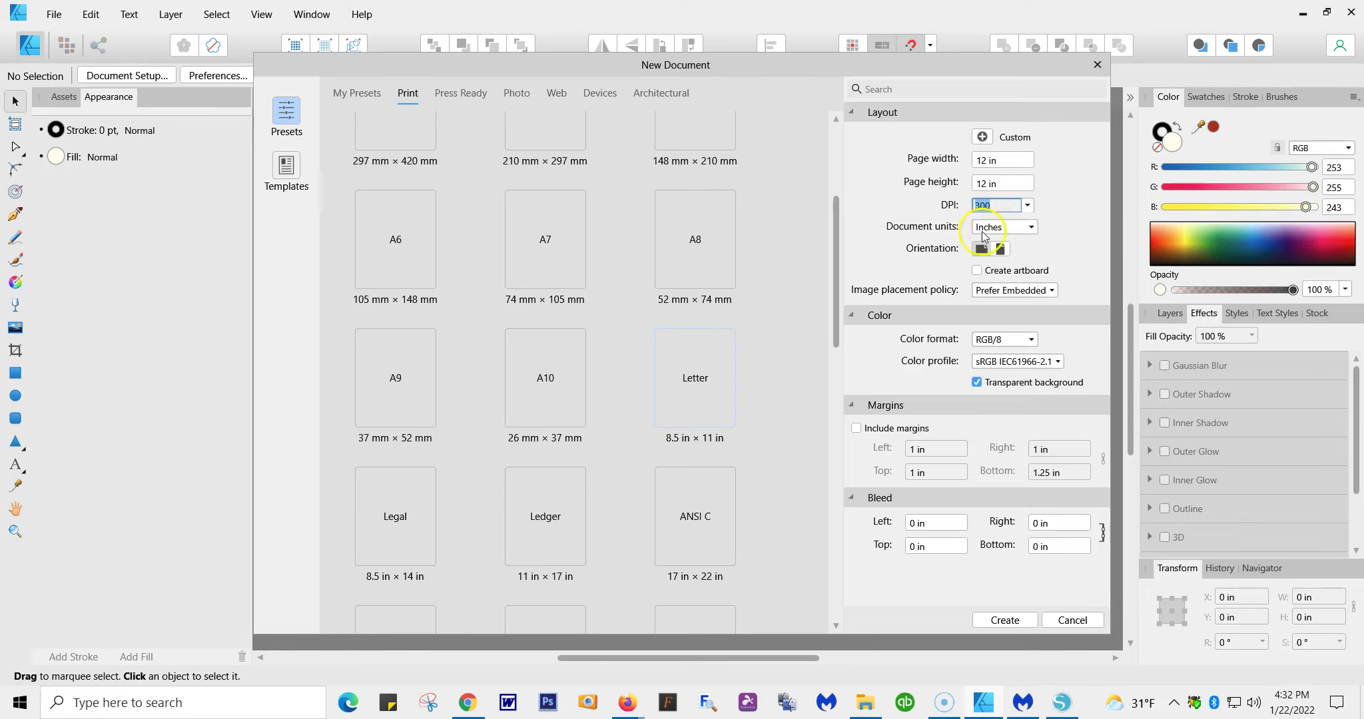
left_click(1031, 227)
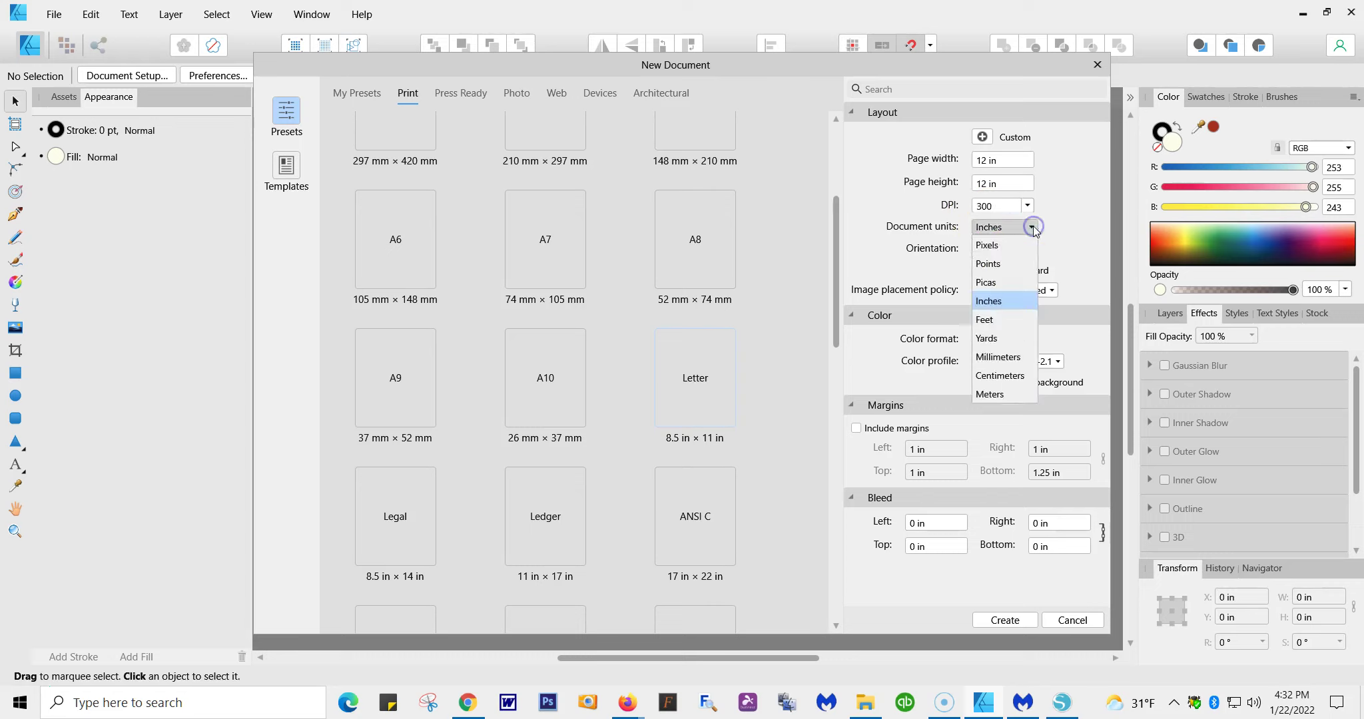
left_click(1012, 230)
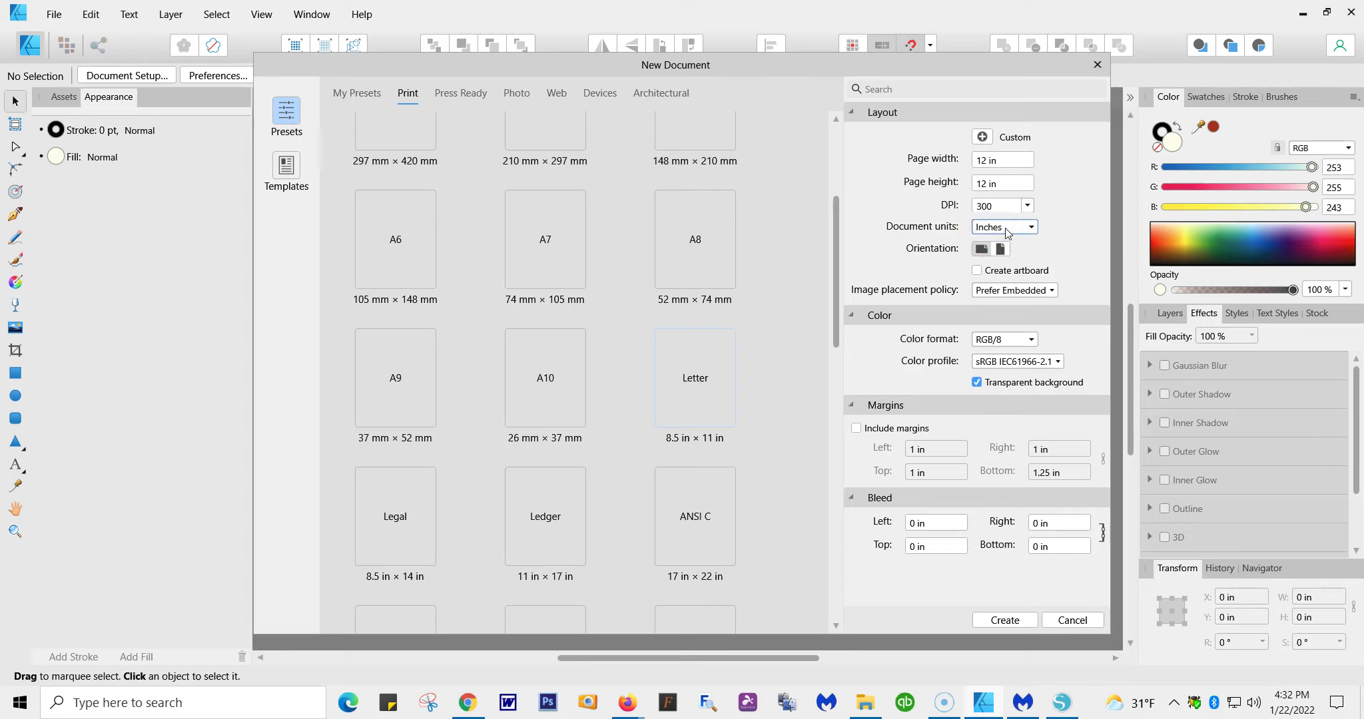
Try landscape and portrait page orientations, settling back on portrait.
left_click(981, 253)
left_click(982, 250)
left_click(1001, 248)
left_click(981, 251)
left_click(1034, 244)
Keep the transparent background on and leave page margins off.
left_click(977, 383)
left_click(978, 385)
left_click(857, 430)
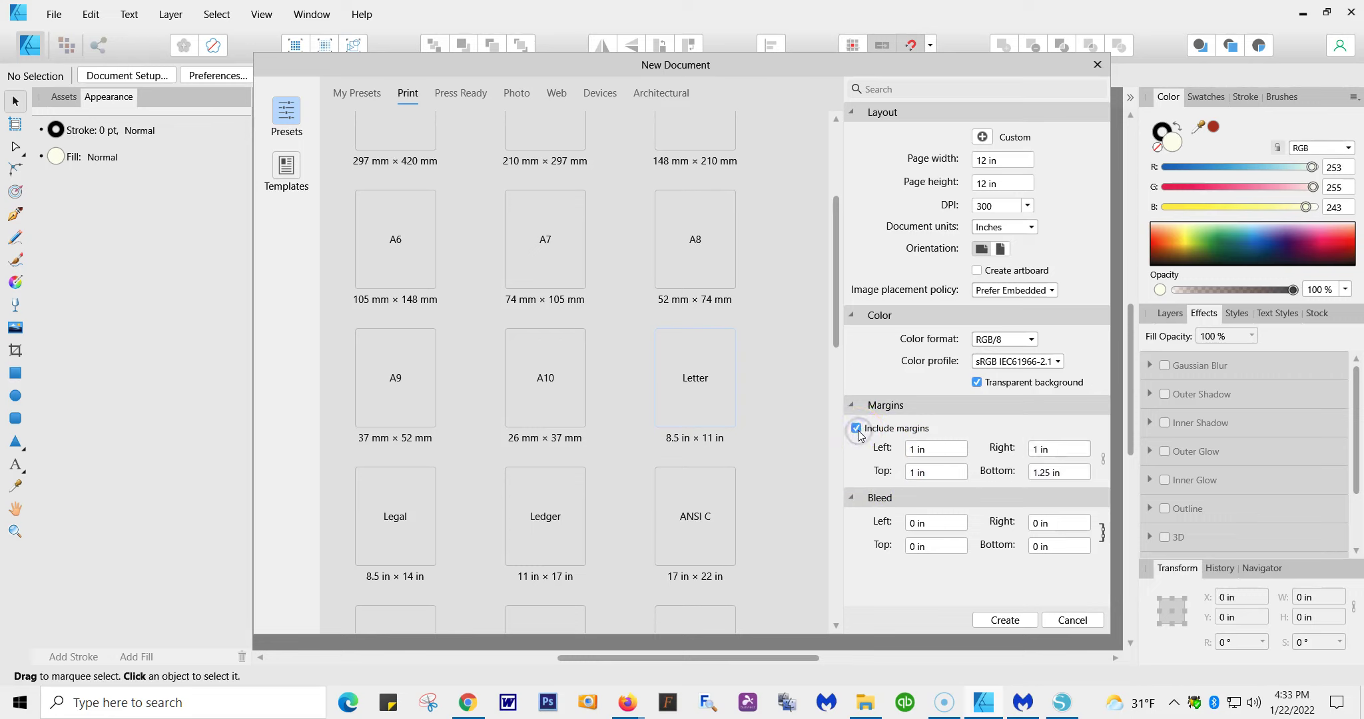
left_click(857, 429)
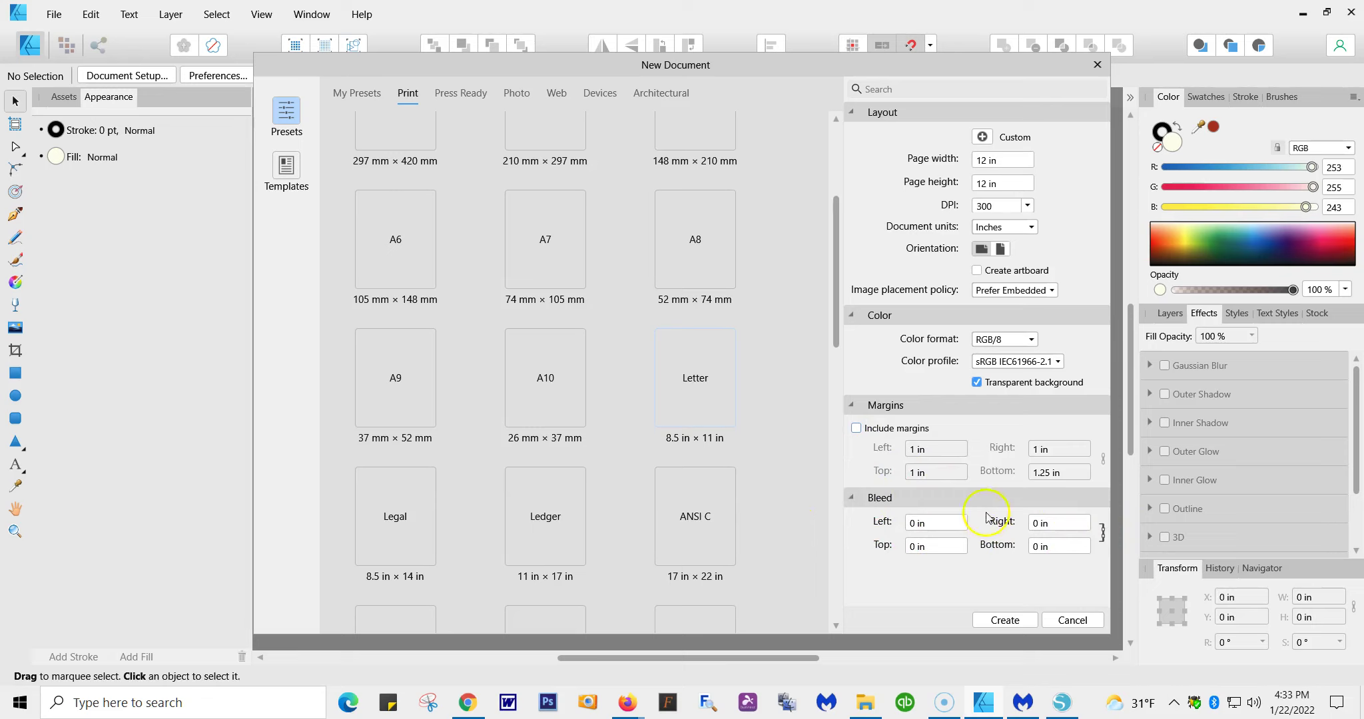
Create the 12 × 12 in transparent document and bring up the File menu.
left_click(992, 622)
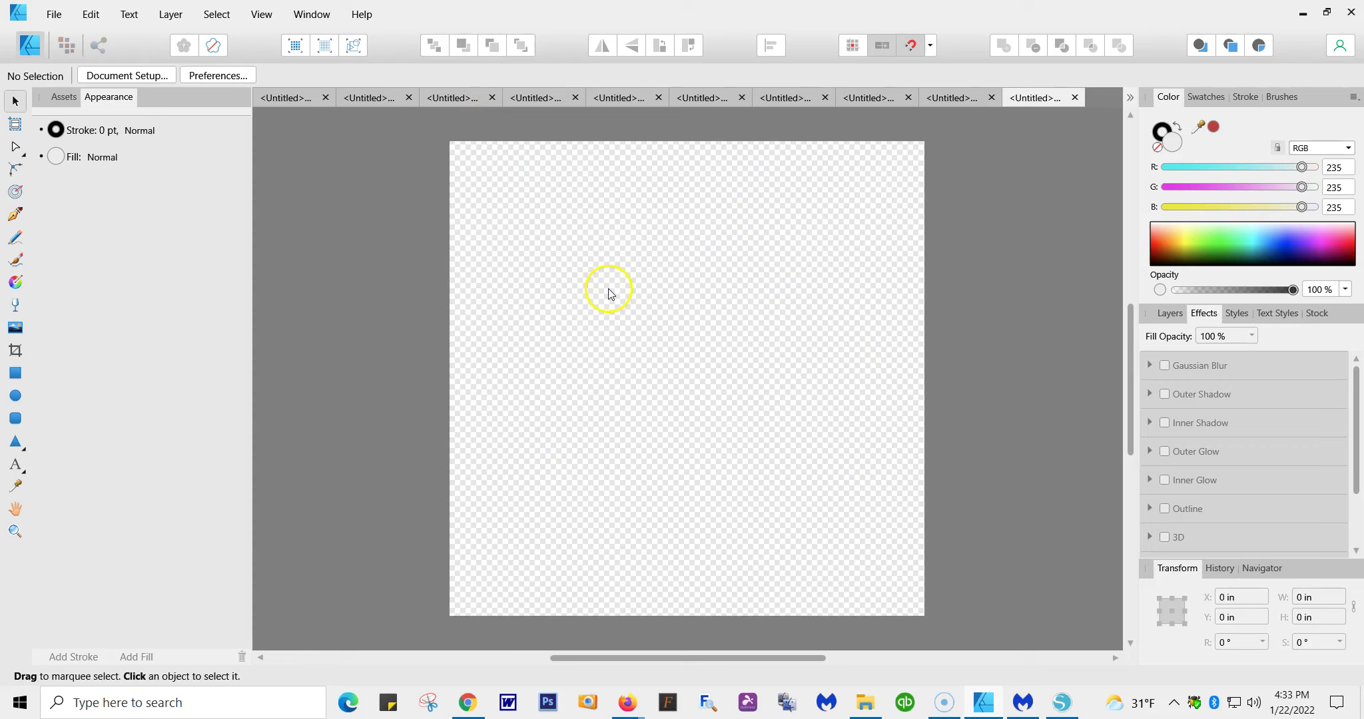
left_click(53, 15)
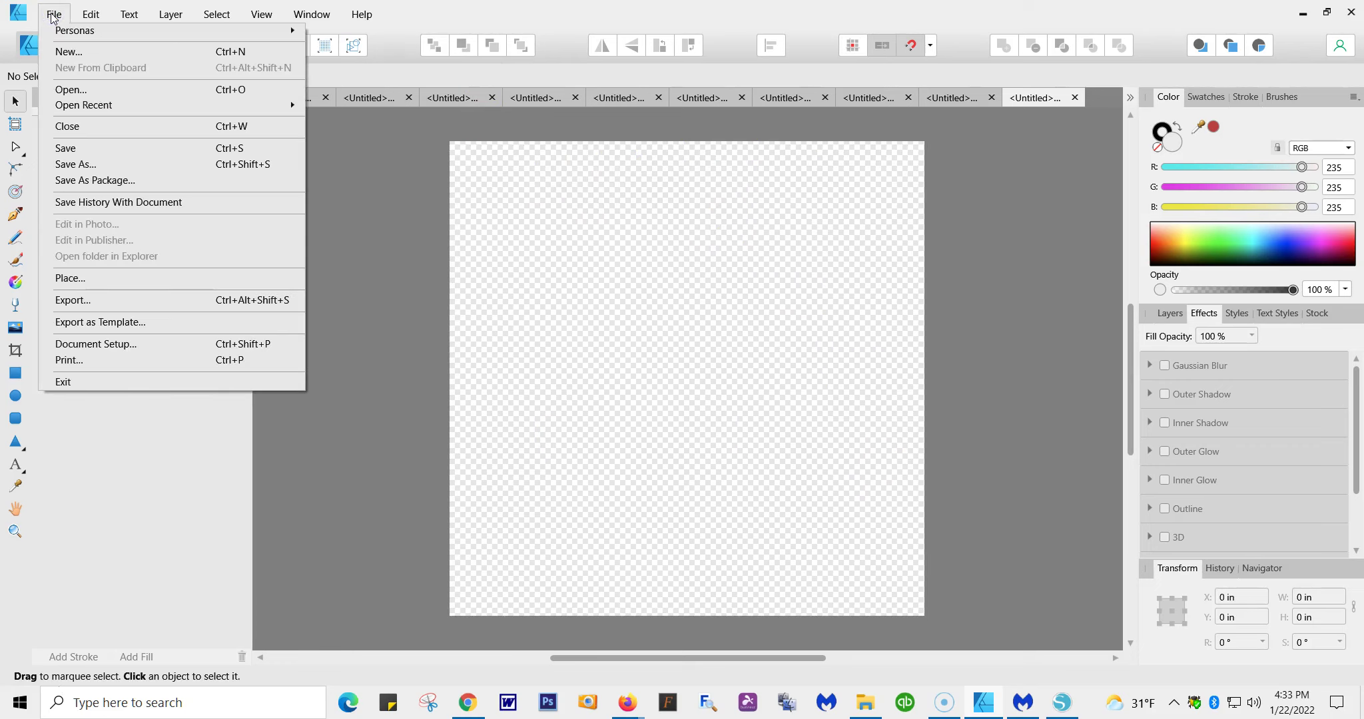
Choose Place and pick Logo.png from the Downloads 2 folder.
left_click(80, 286)
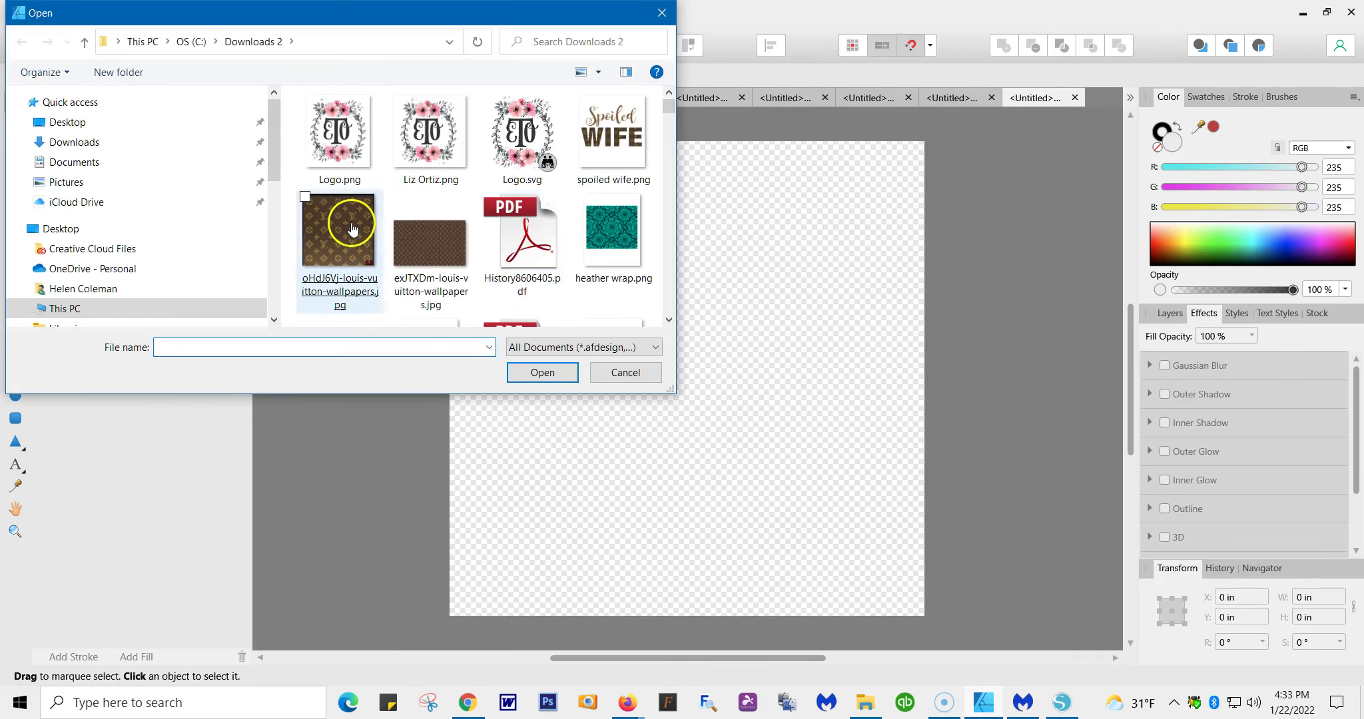
left_click(351, 153)
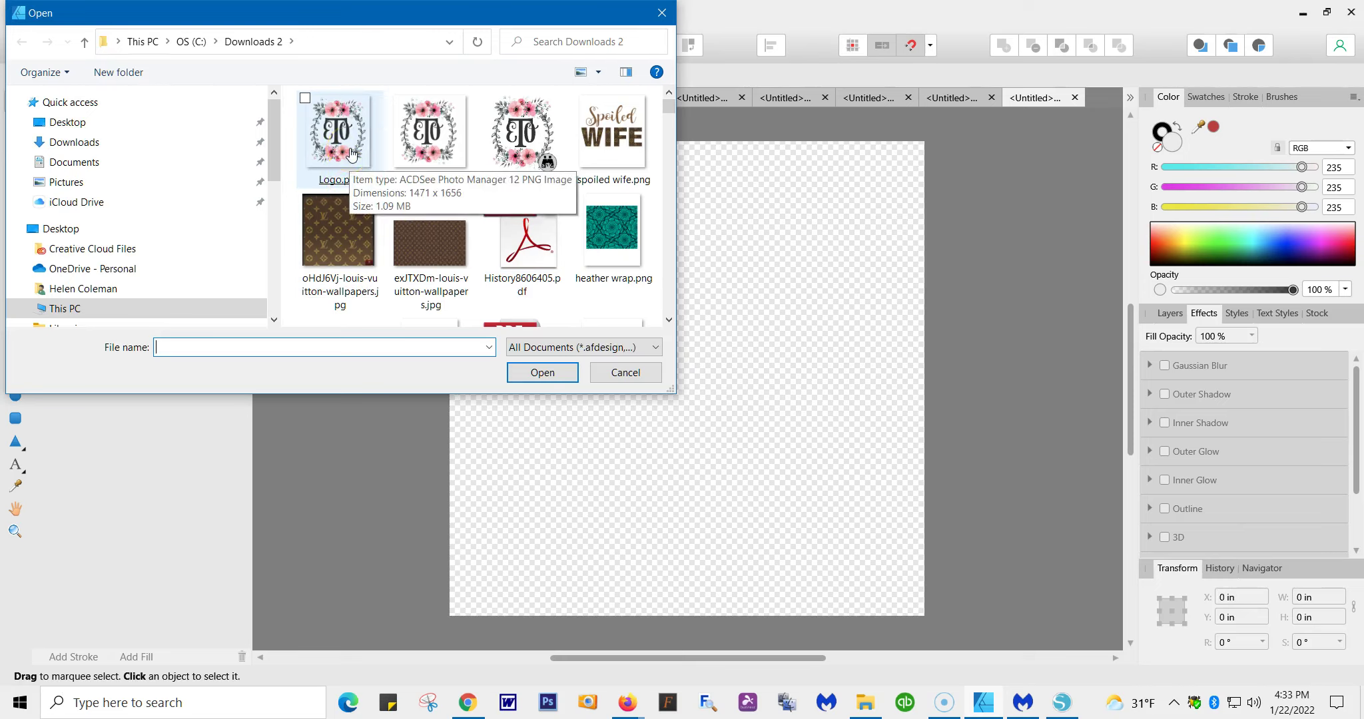
Place Logo.png across the page, nudge it right to centre it, and deselect.
double_click(351, 154)
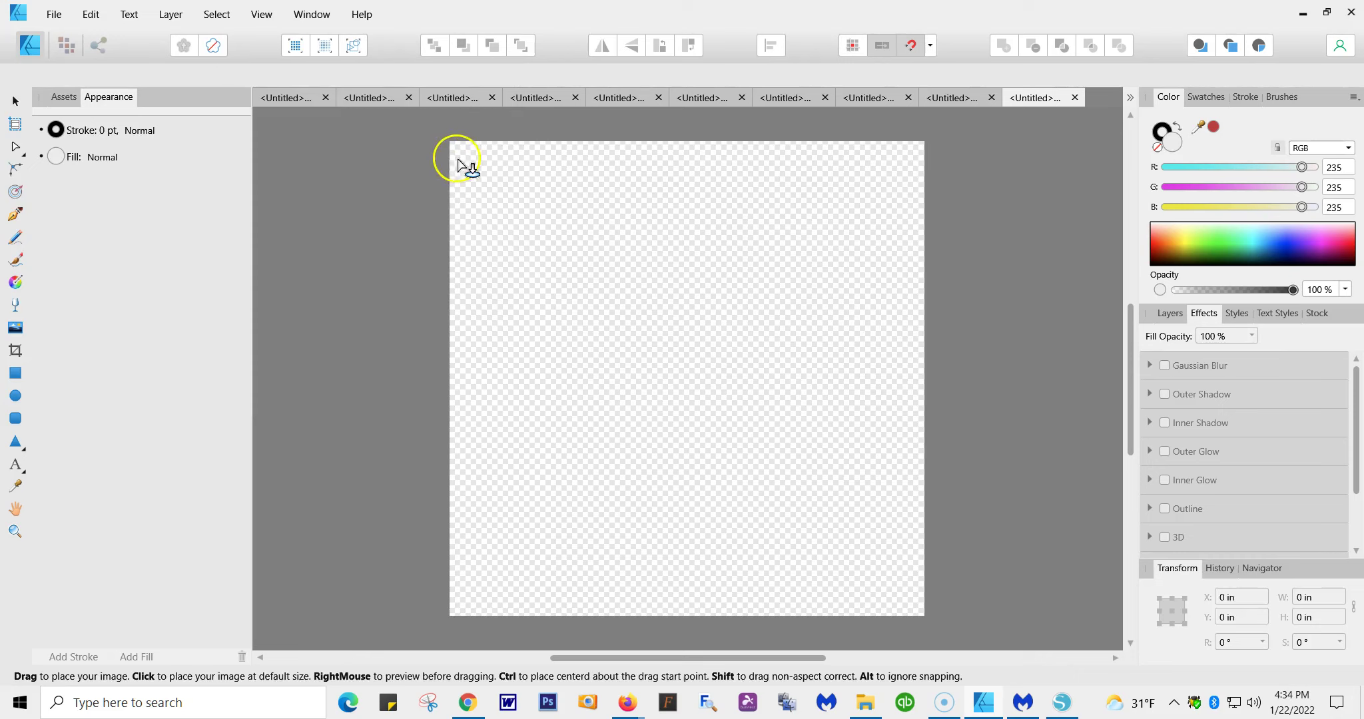
left_click_drag(470, 157, 865, 592)
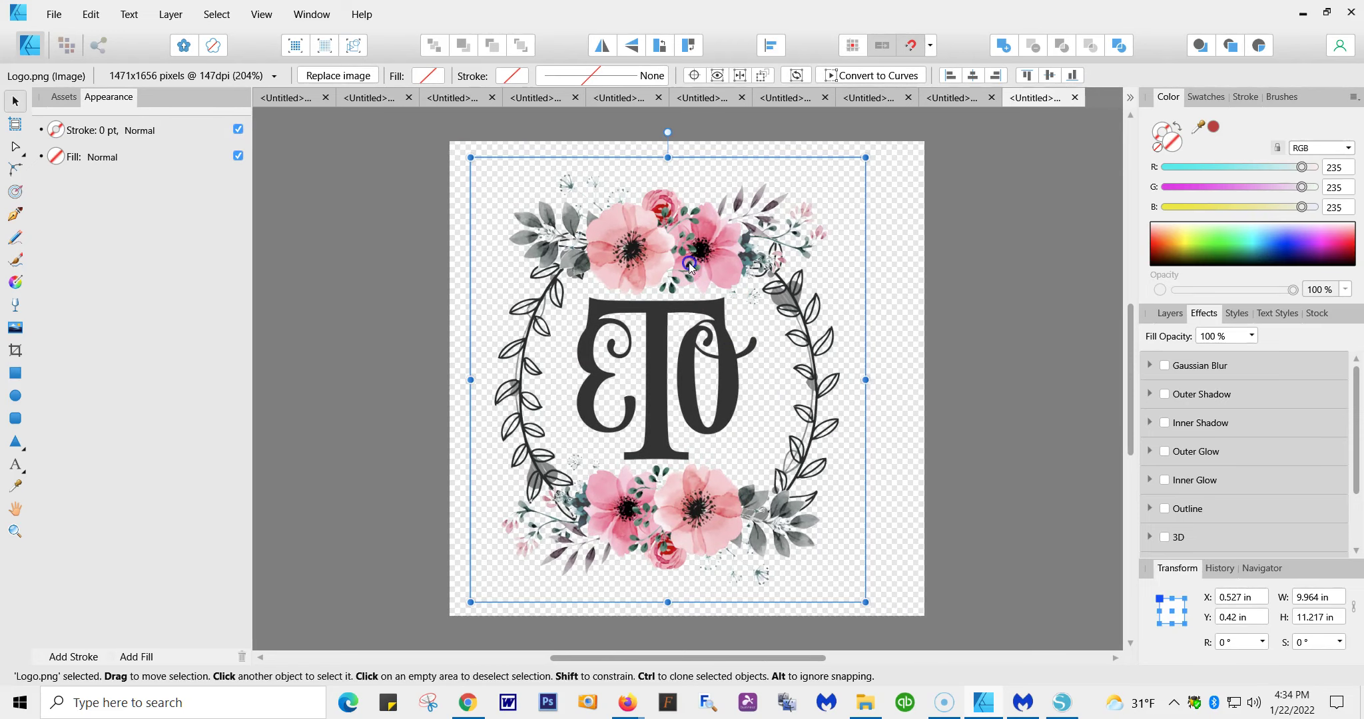
left_click_drag(690, 261, 714, 265)
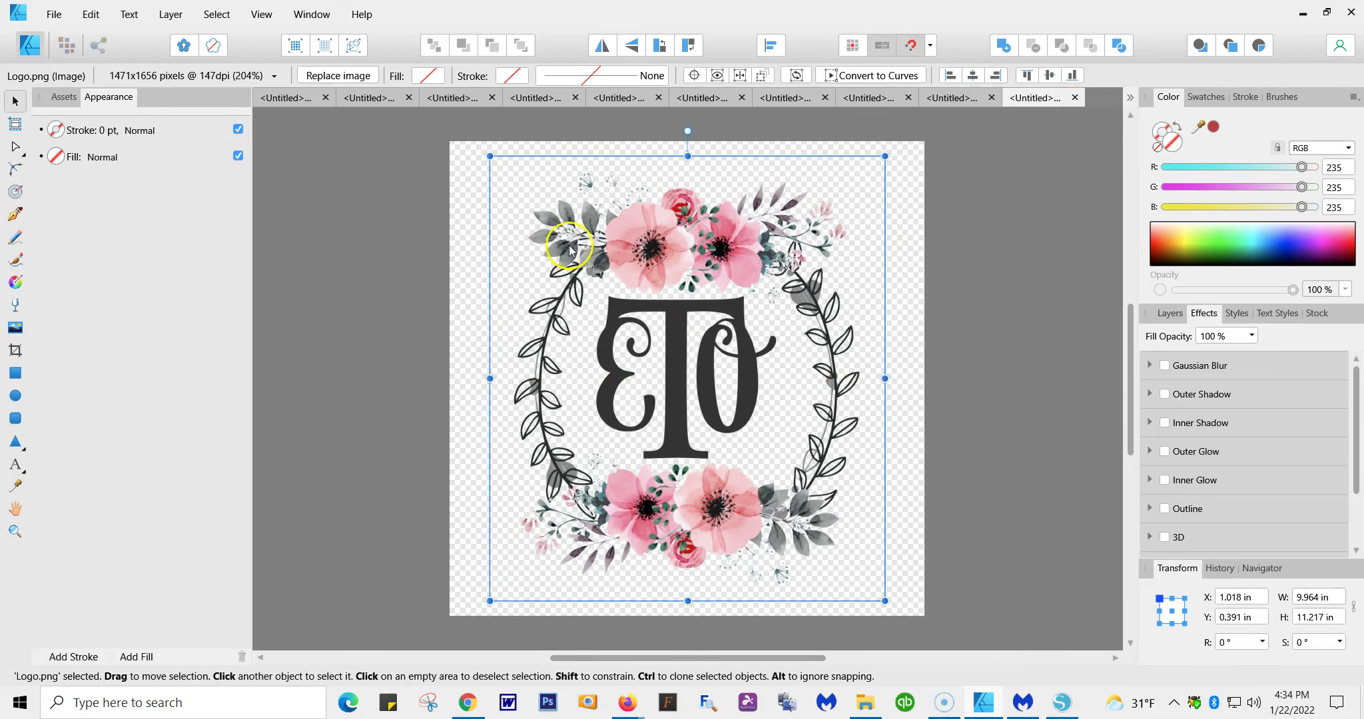
left_click(355, 193)
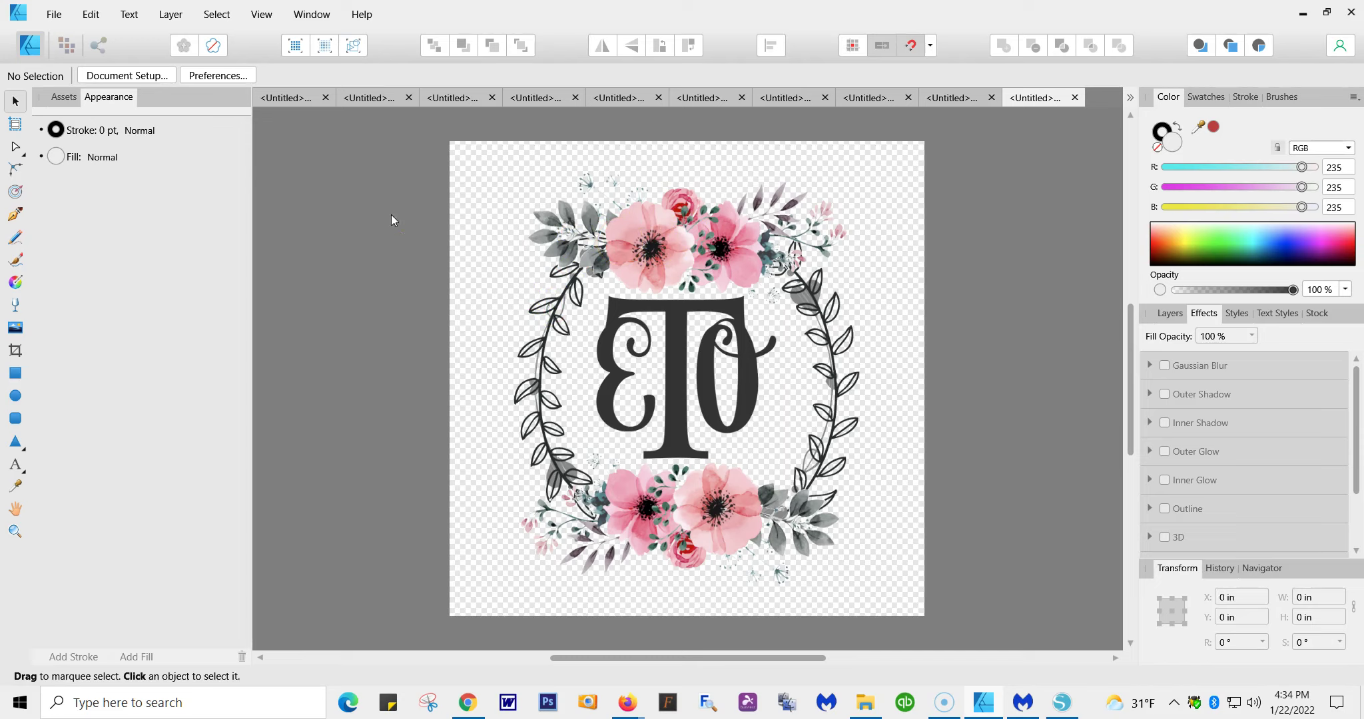
In Document Setup, set the page preset to Custom and keep document units in inches.
left_click(54, 14)
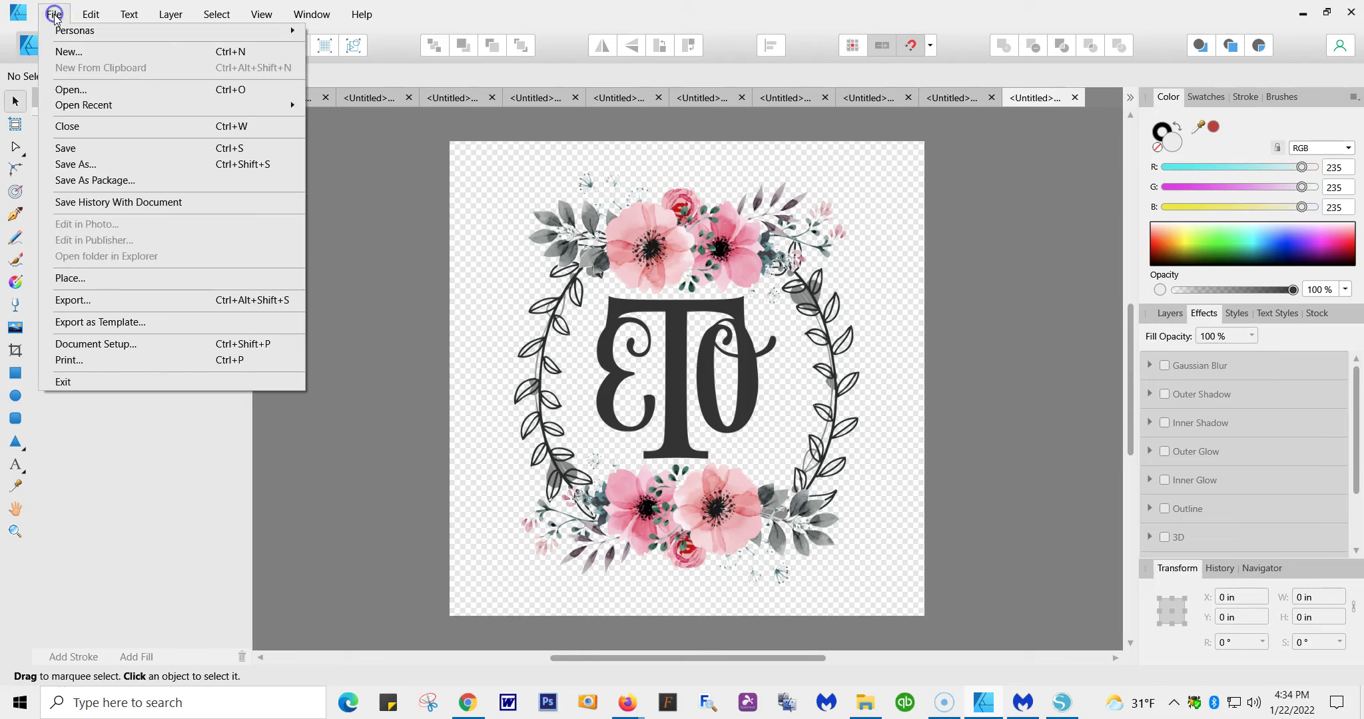
left_click(110, 346)
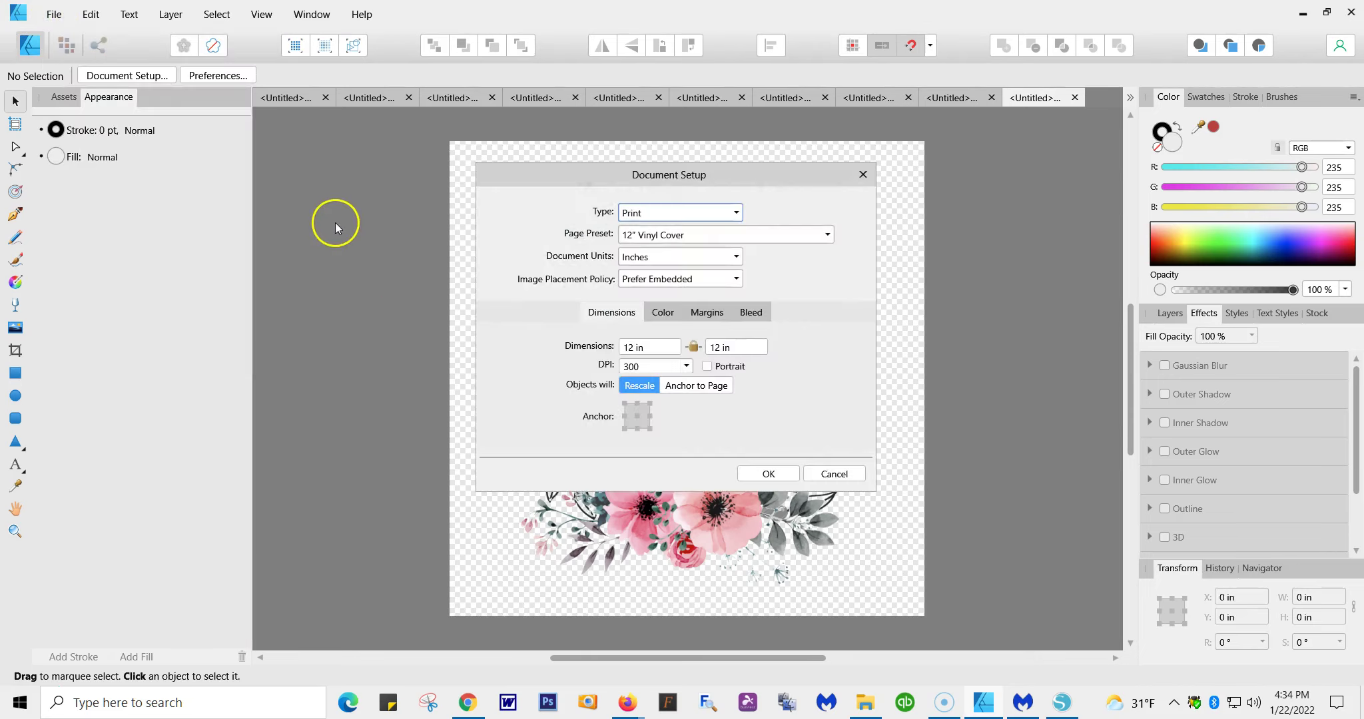
left_click(829, 235)
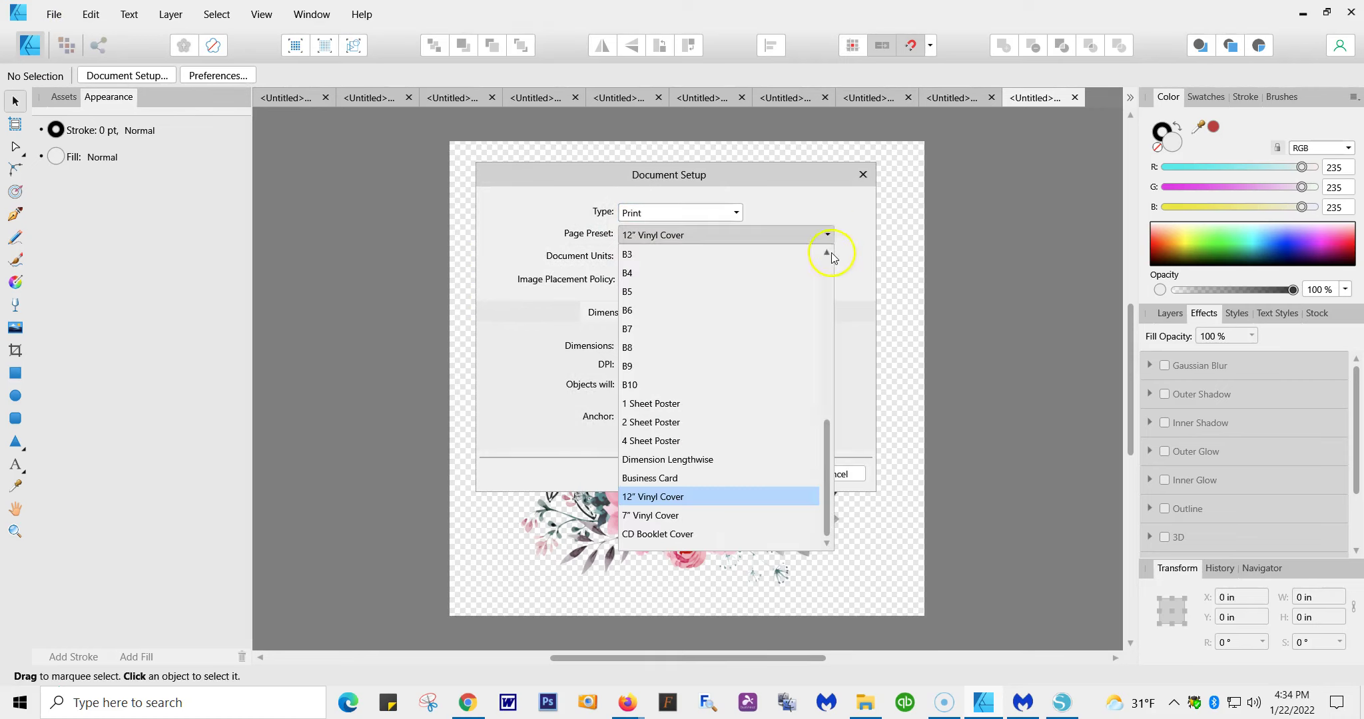
scroll(829, 256, "up", 8)
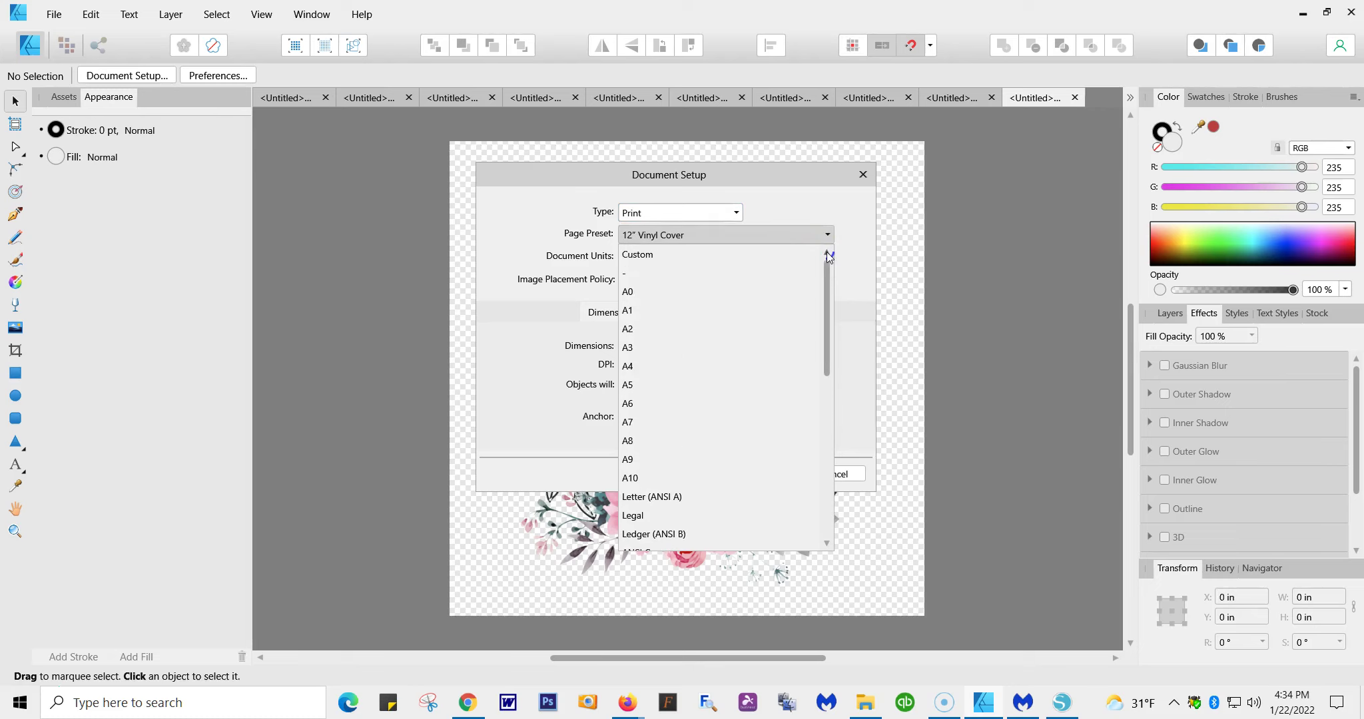
left_click(650, 255)
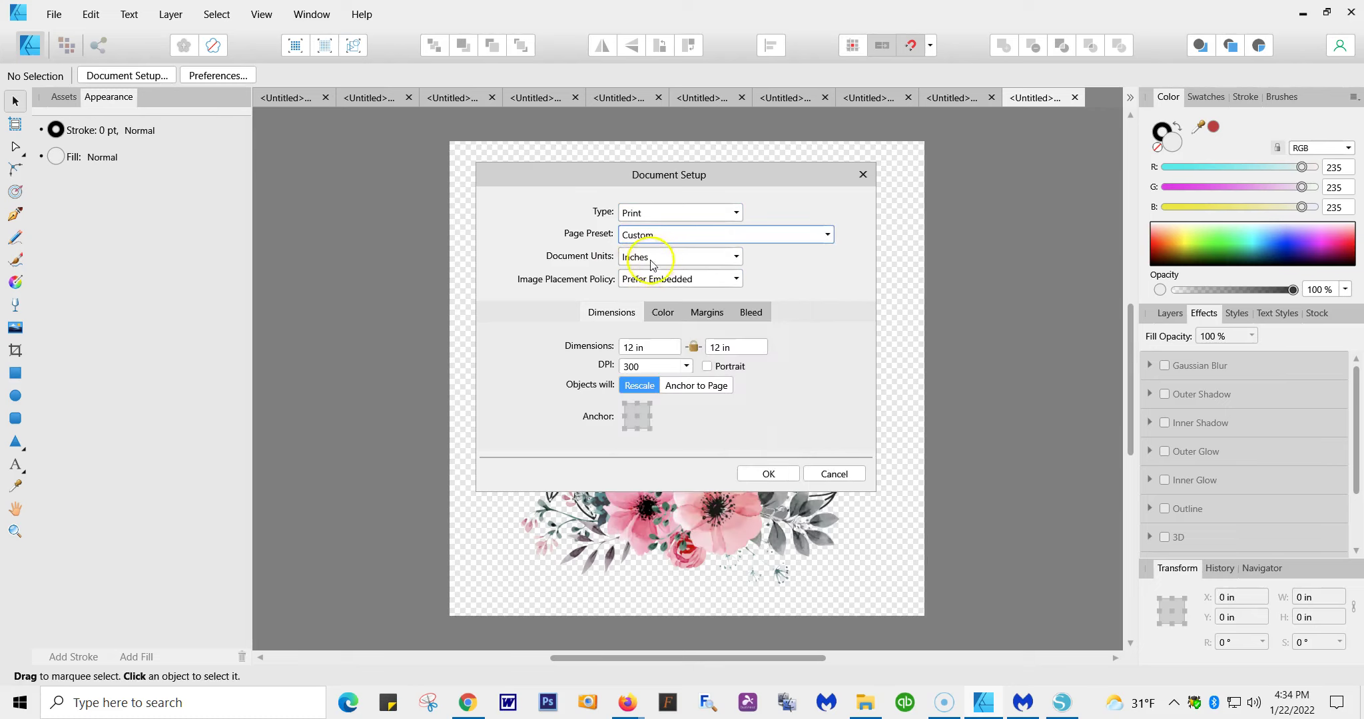
left_click(738, 260)
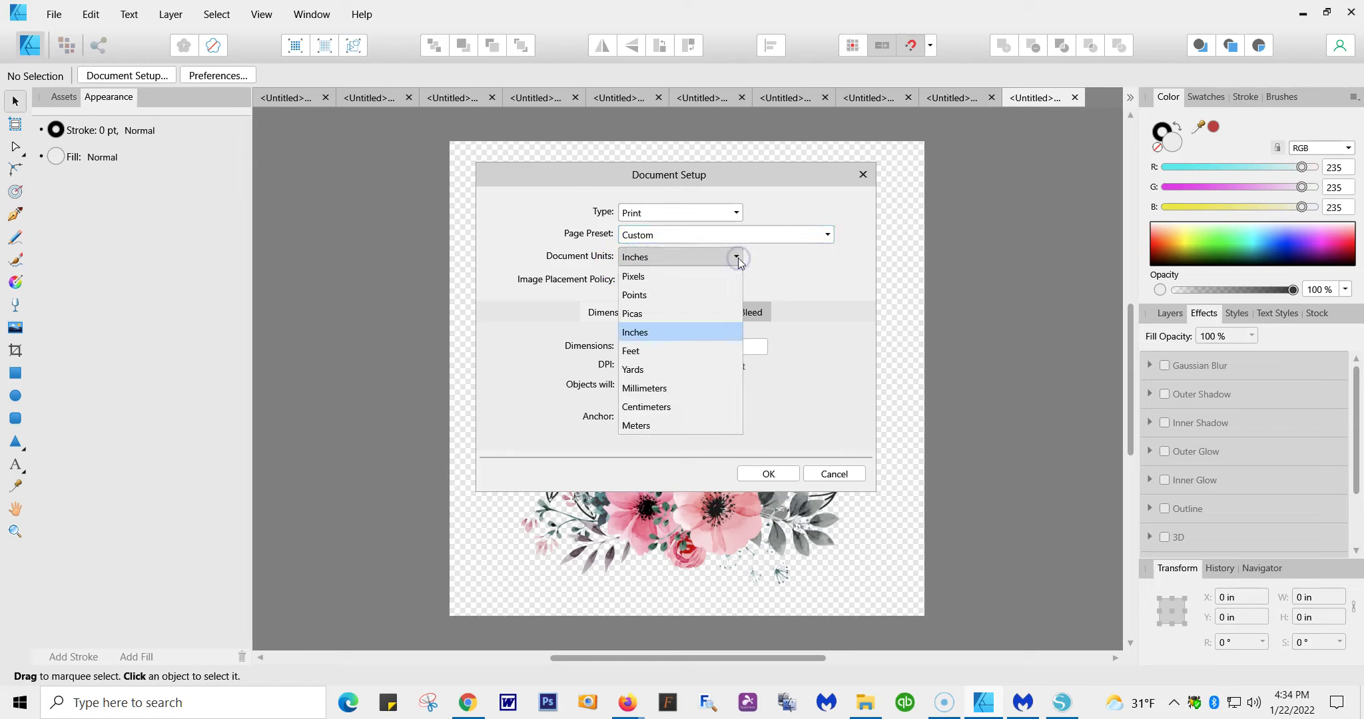
left_click(685, 257)
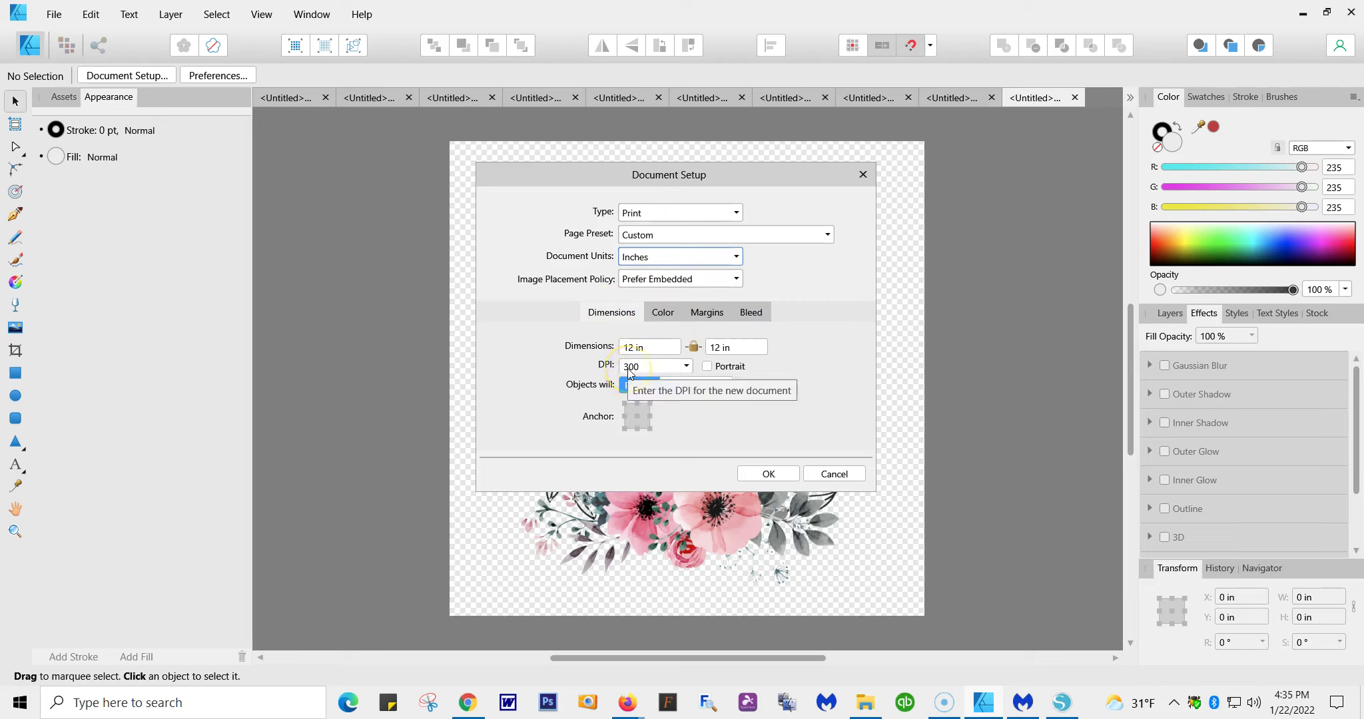
Convert document colours to the Epson SC-F500 General Purpose/Textile profile, review margins and bleed, and apply.
left_click(663, 314)
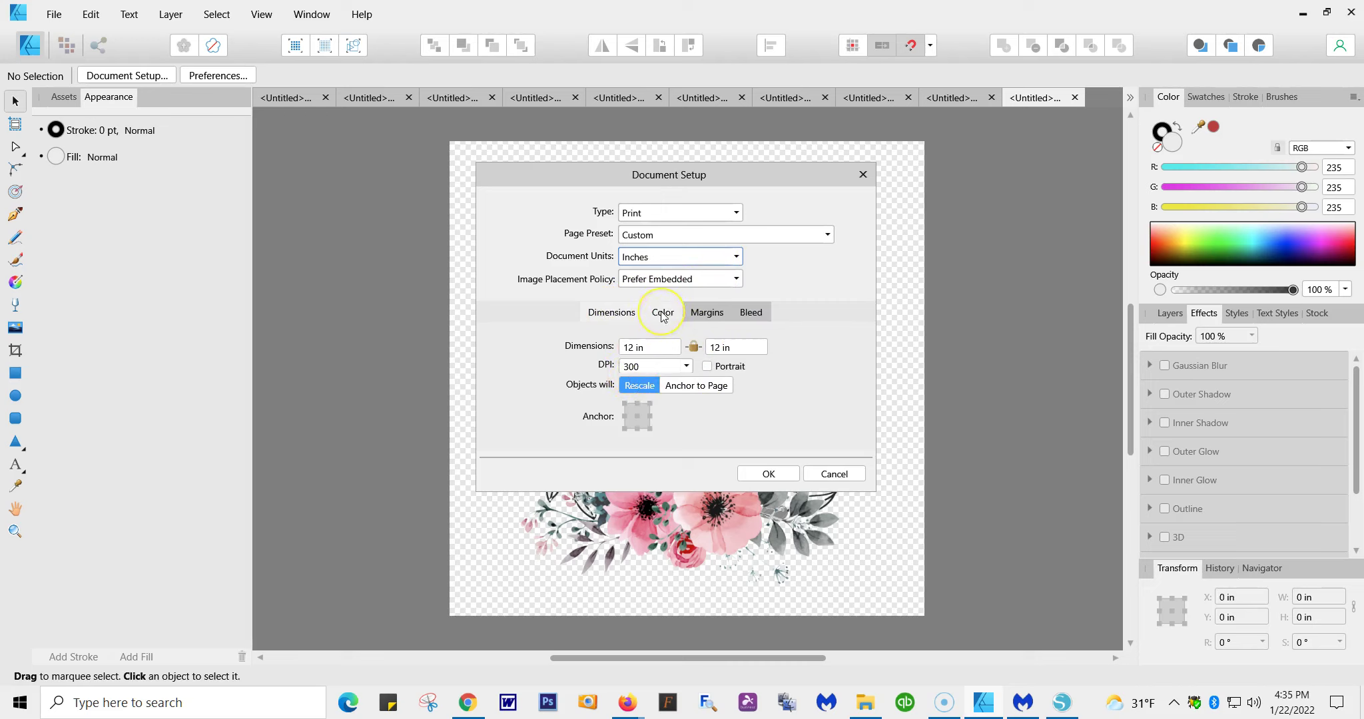
left_click(662, 314)
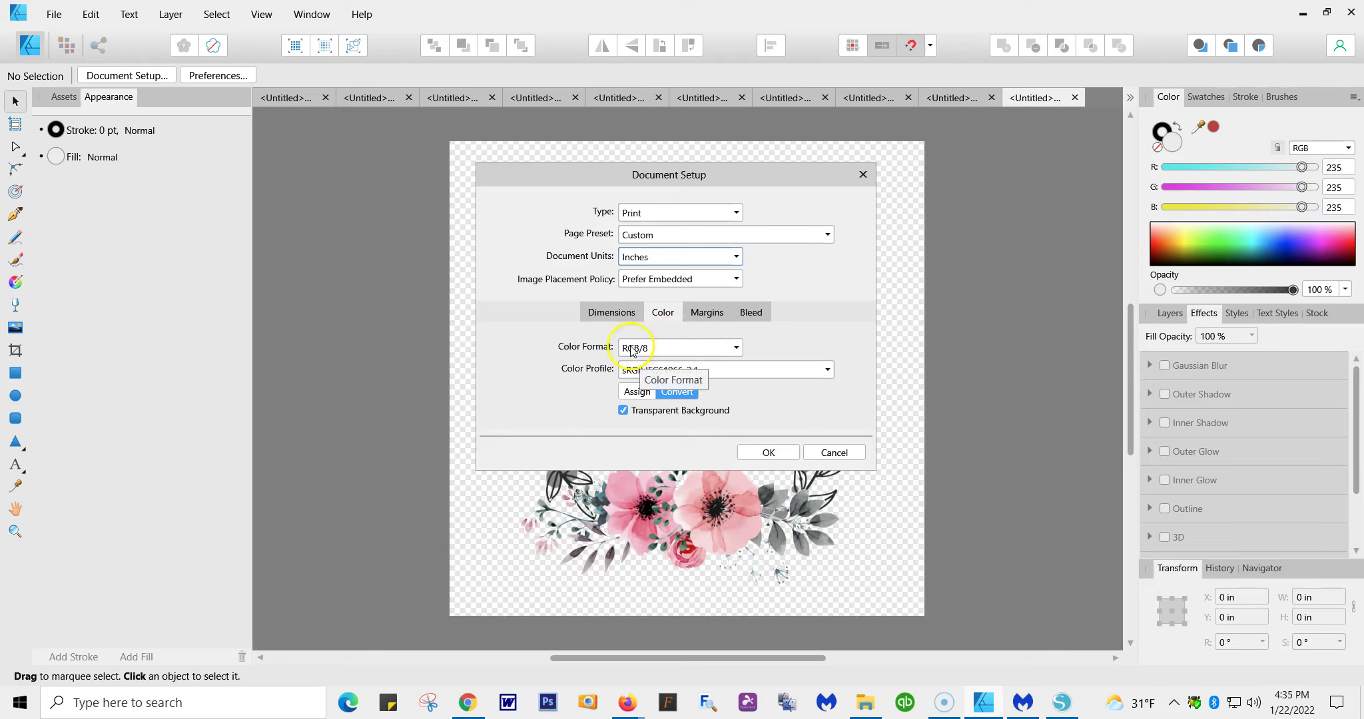
left_click(829, 371)
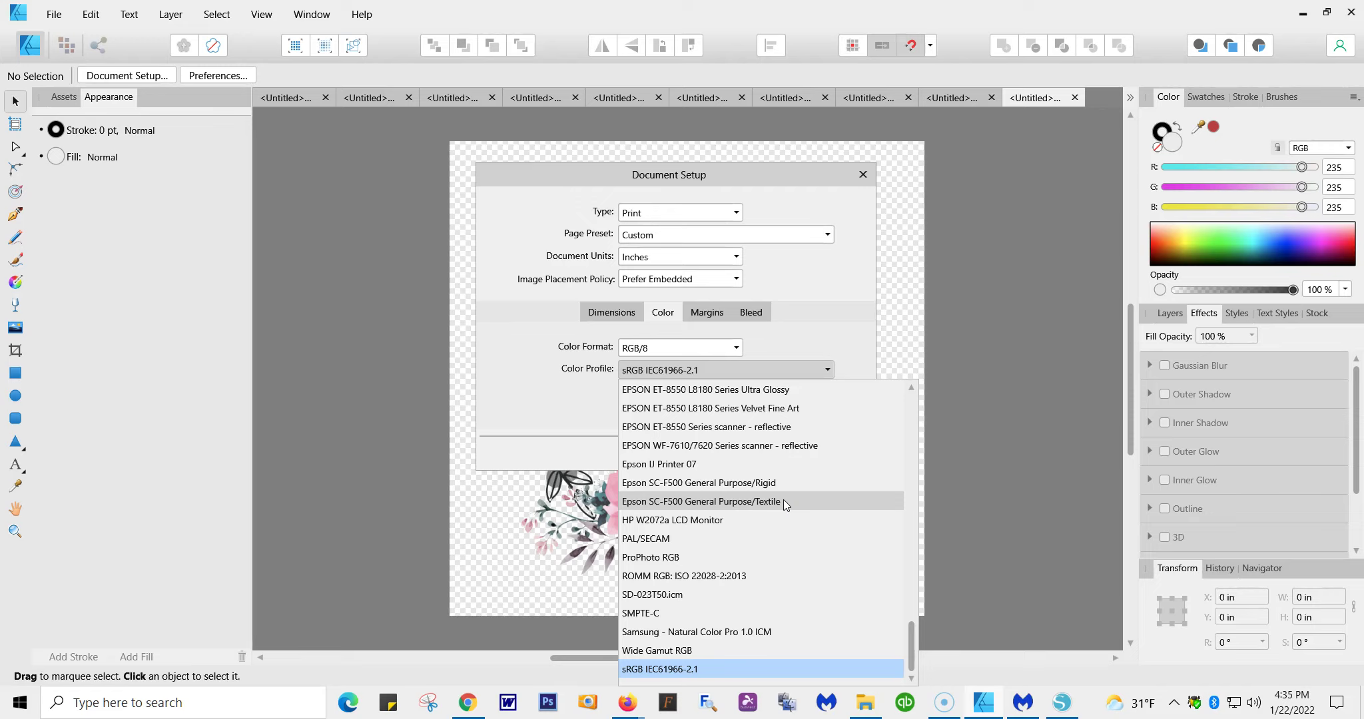
left_click(783, 500)
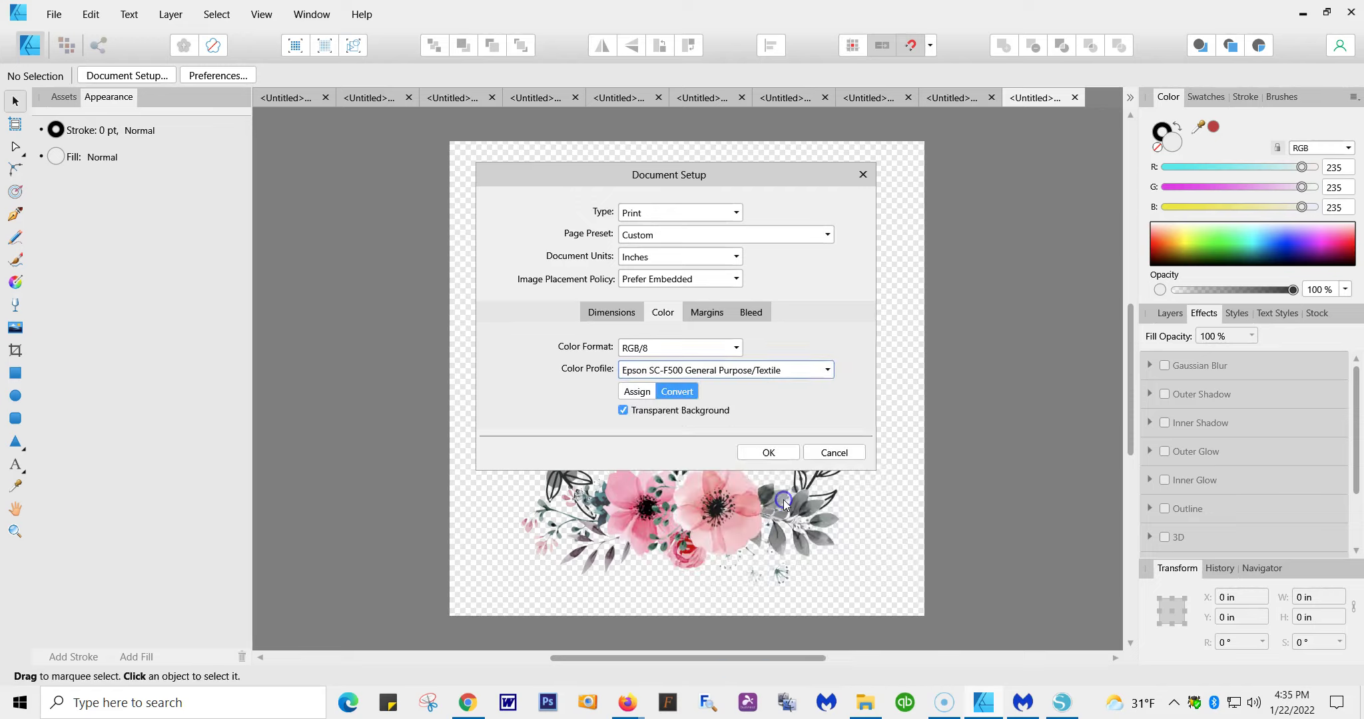
left_click(675, 393)
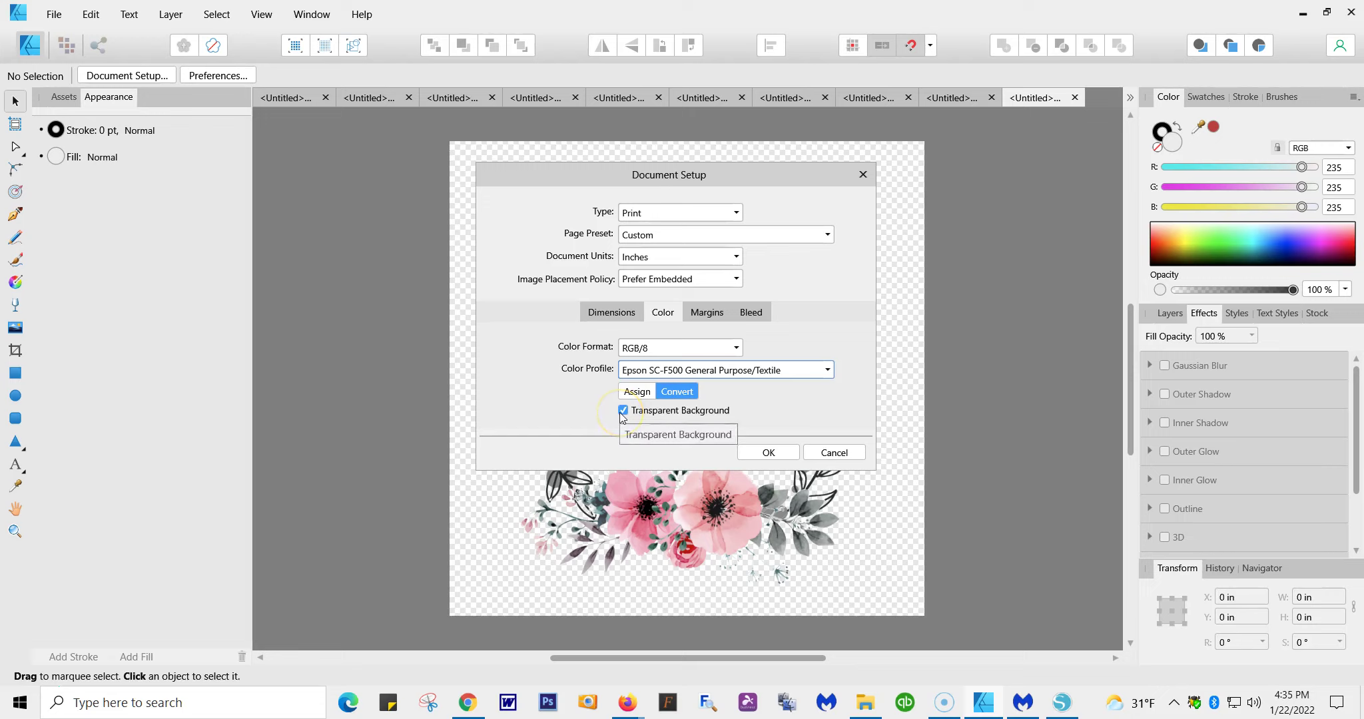
left_click(705, 313)
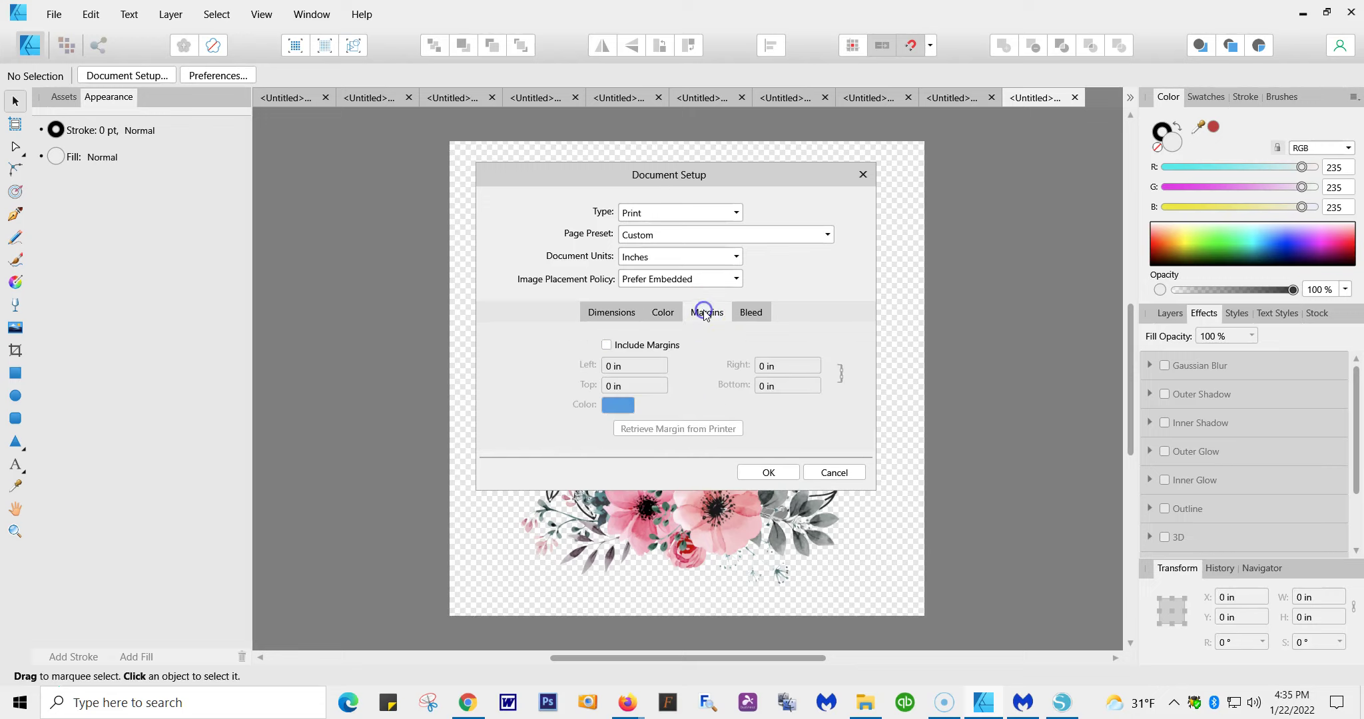
left_click(750, 314)
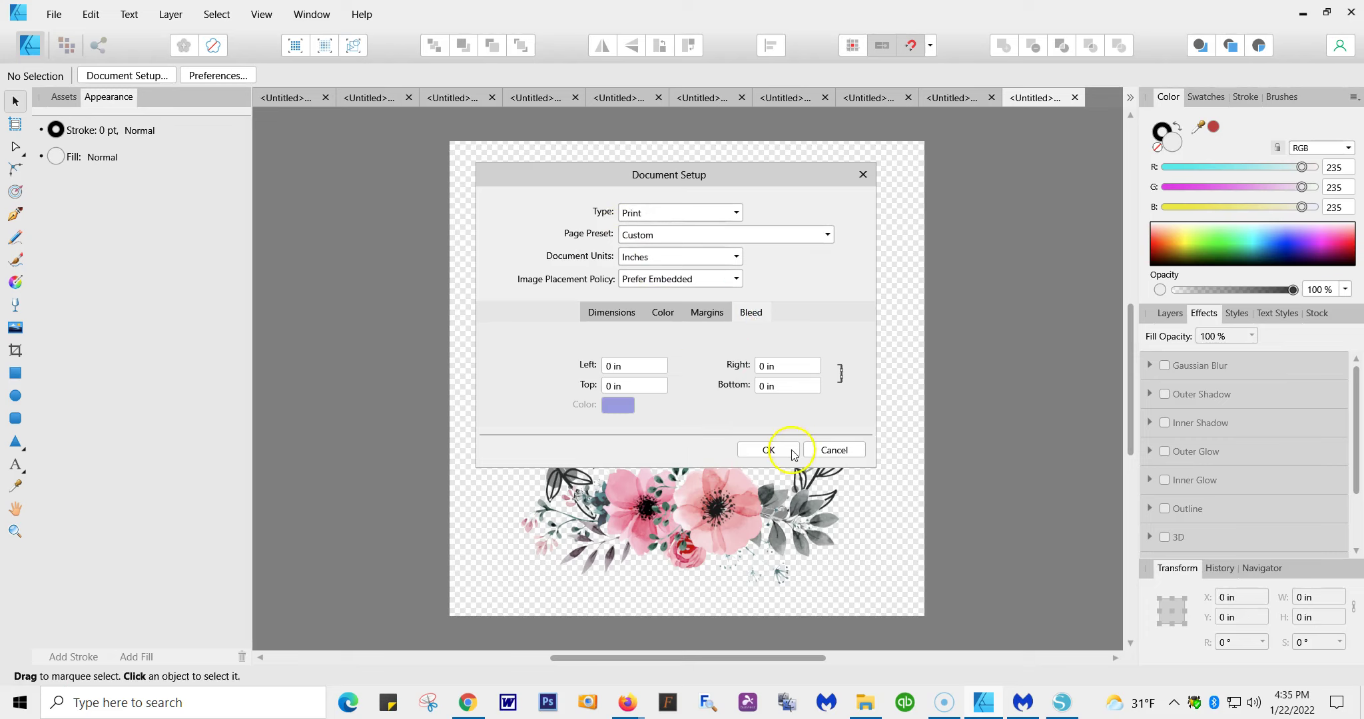
left_click(769, 450)
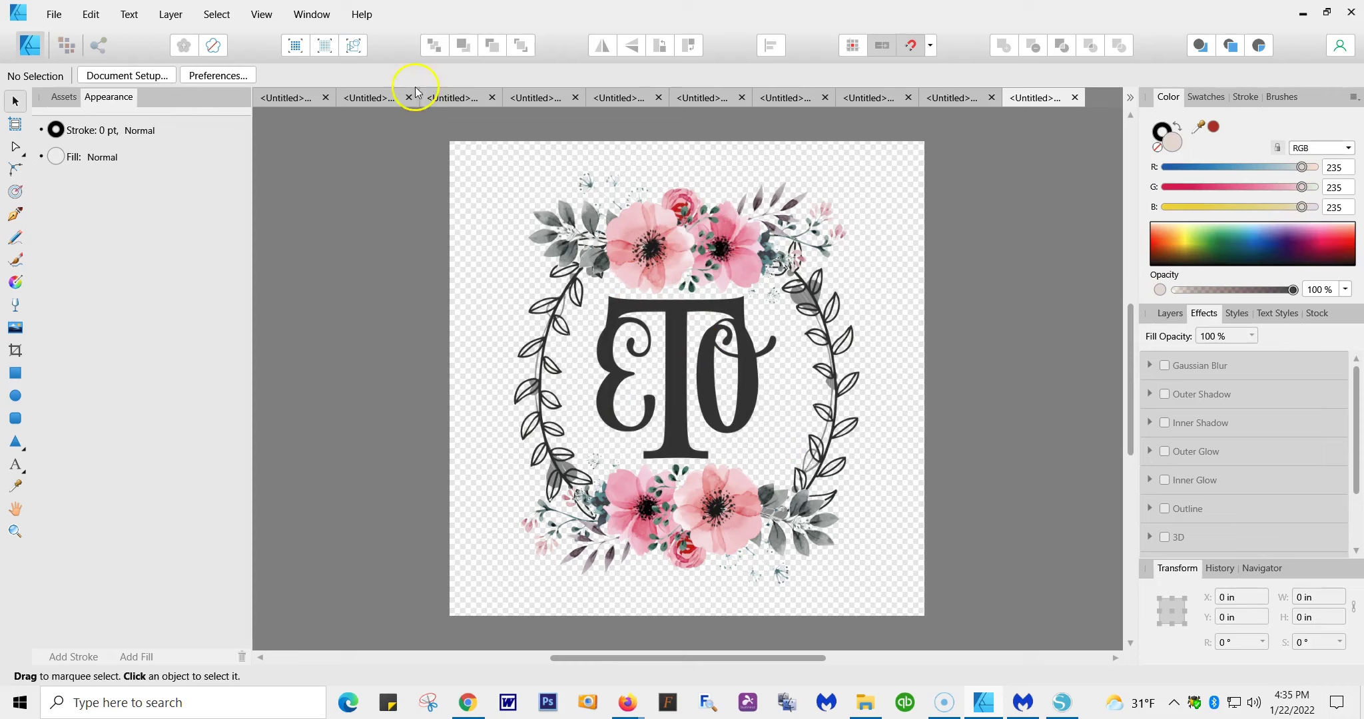
Open Print with the SC-F500 Series (Network) printer selected and go to its Properties.
left_click(58, 14)
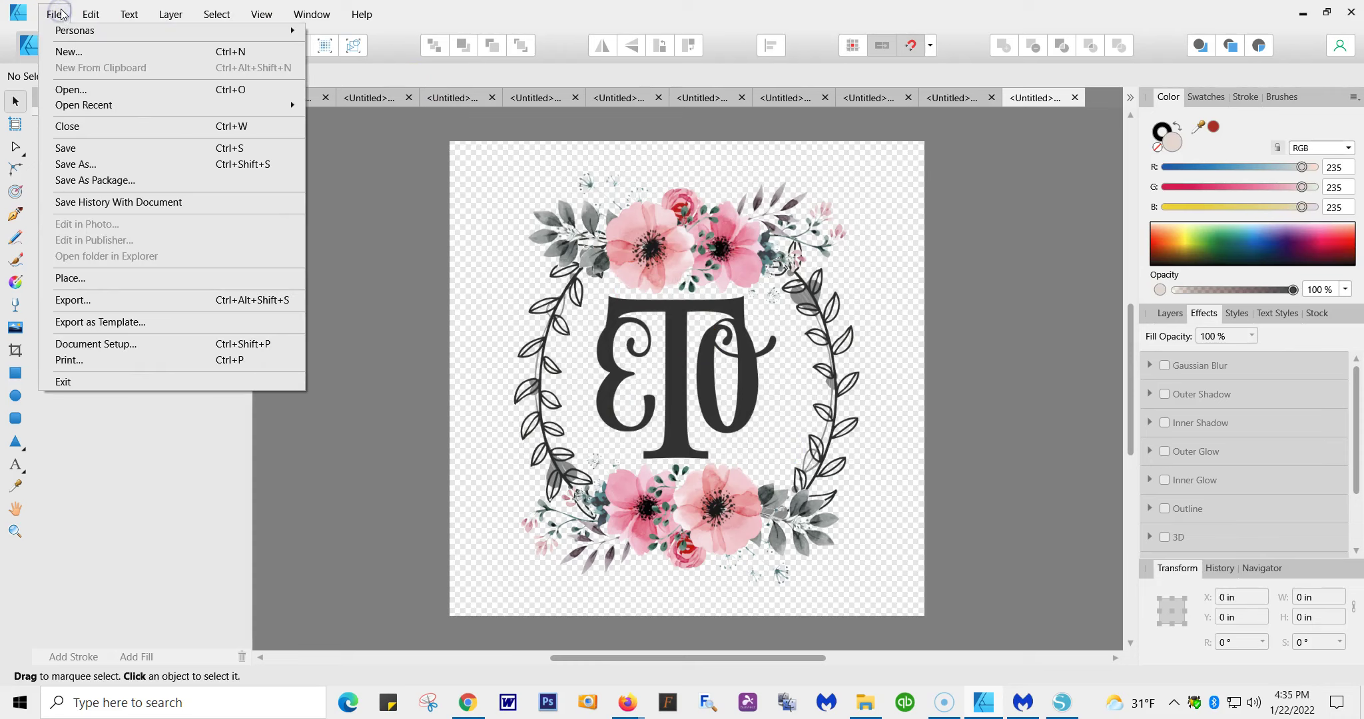
left_click(136, 360)
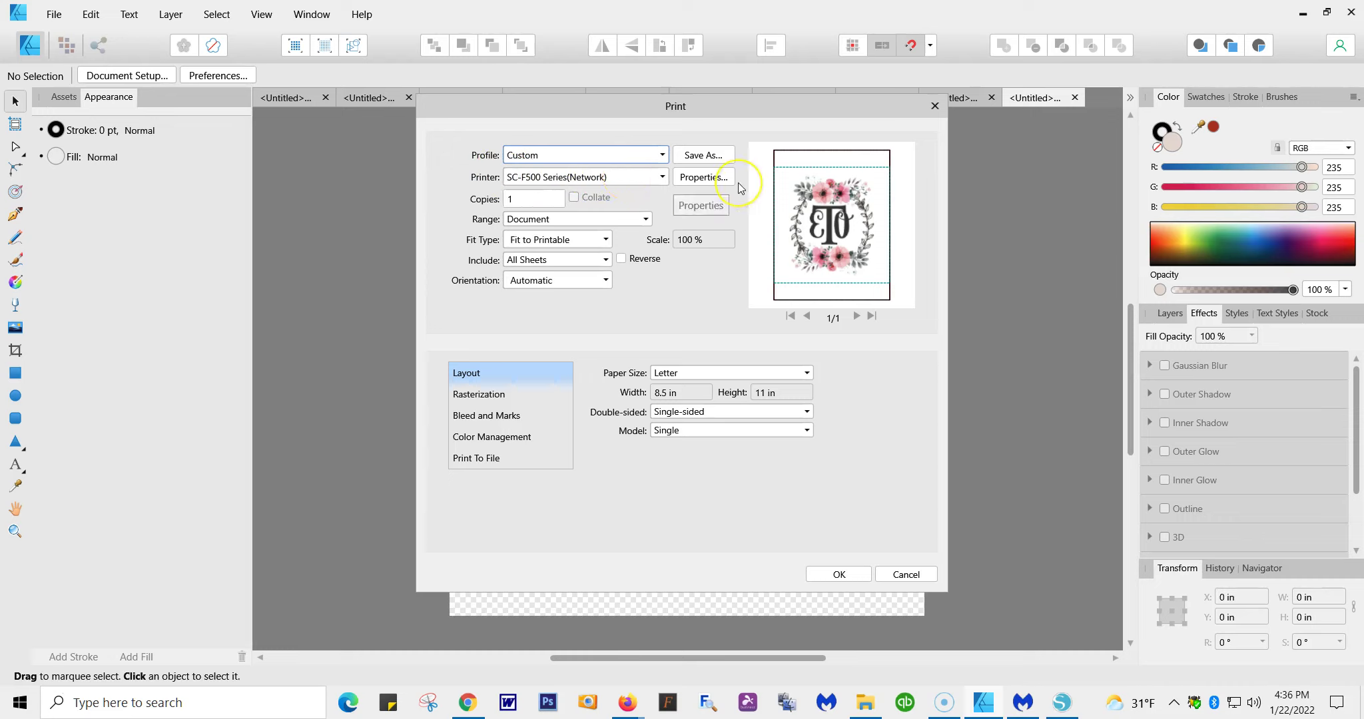
left_click(686, 179)
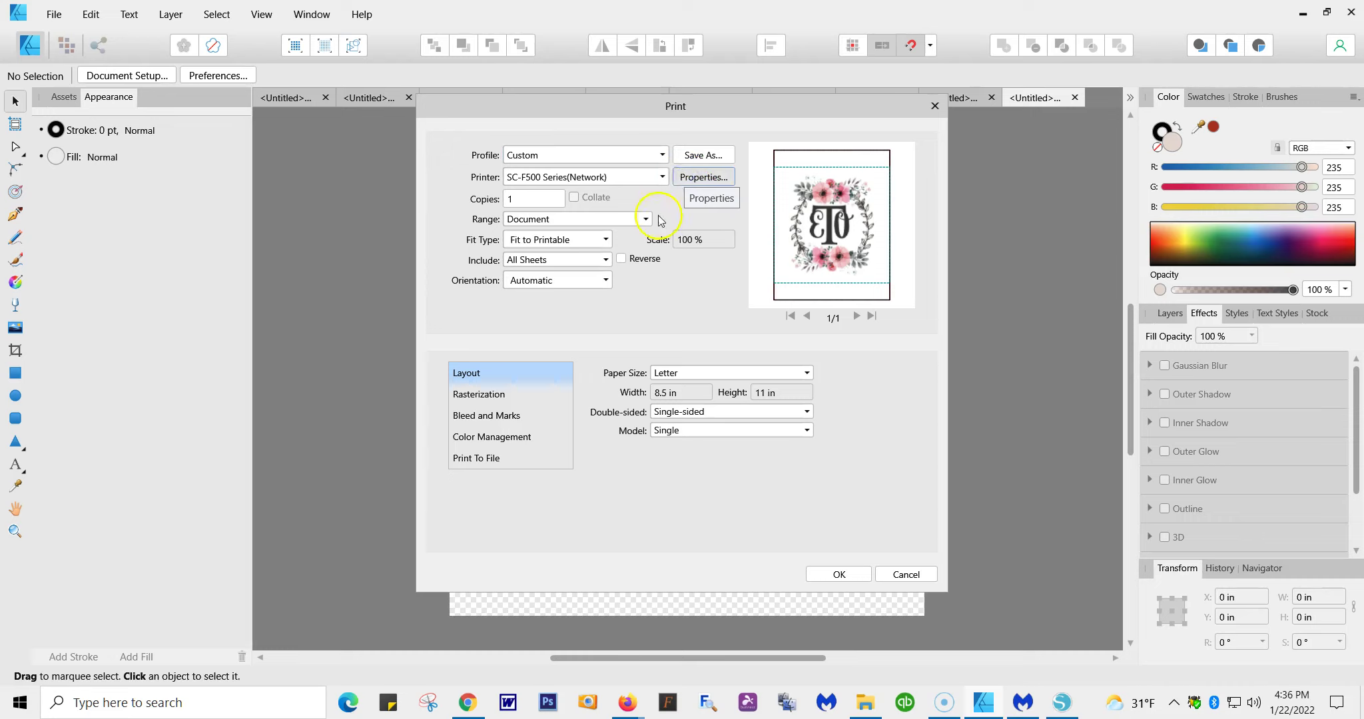
Bring up the Epson driver properties with roll paper and Textile media, then Custom Paper Size.
left_click(386, 172)
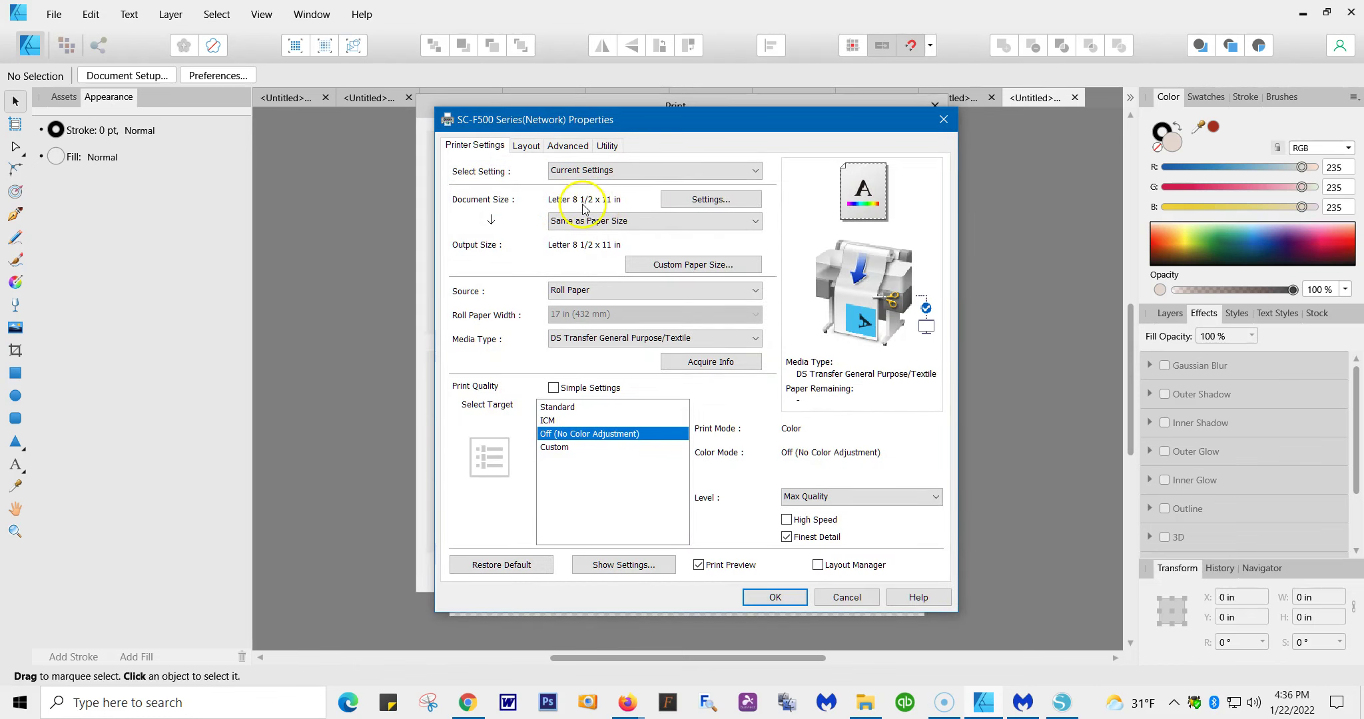
left_click(673, 269)
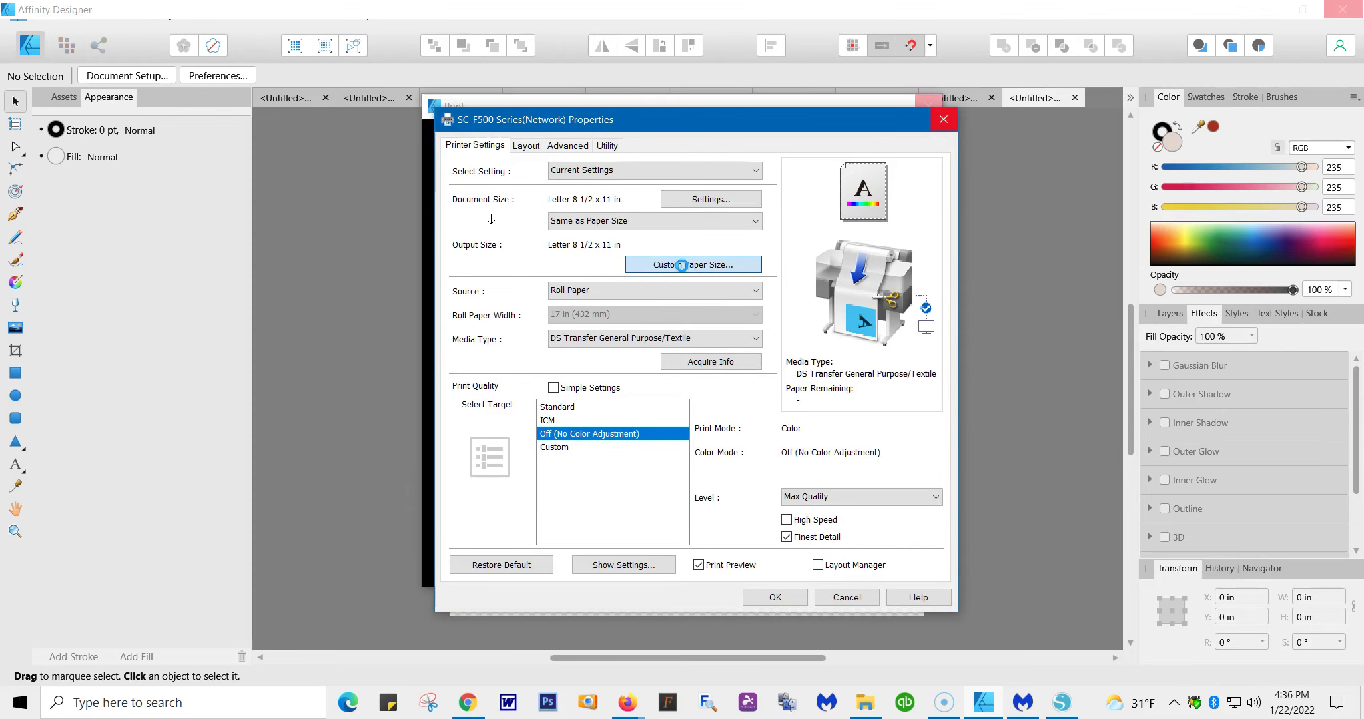
Keep base size User-Defined and set paper width 12.00 and height 12 inches.
left_click(684, 265)
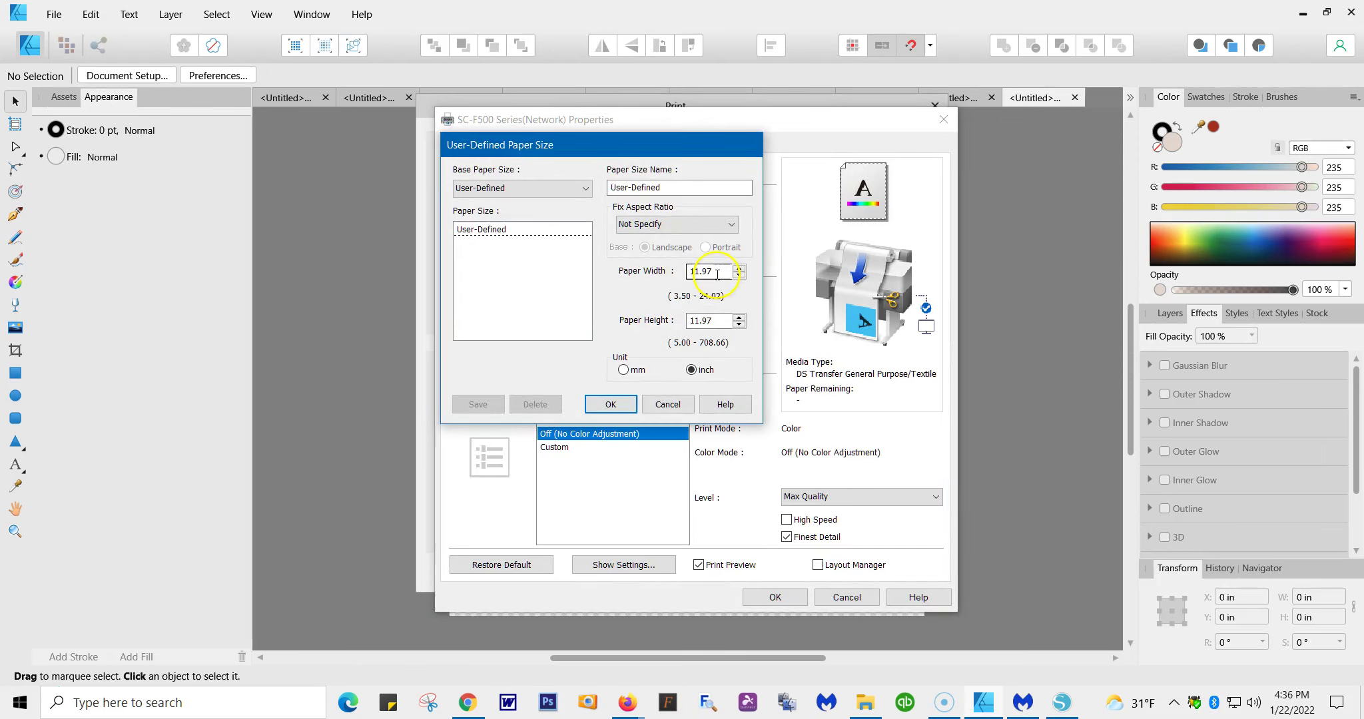
left_click_drag(717, 274, 685, 273)
type("12.00")
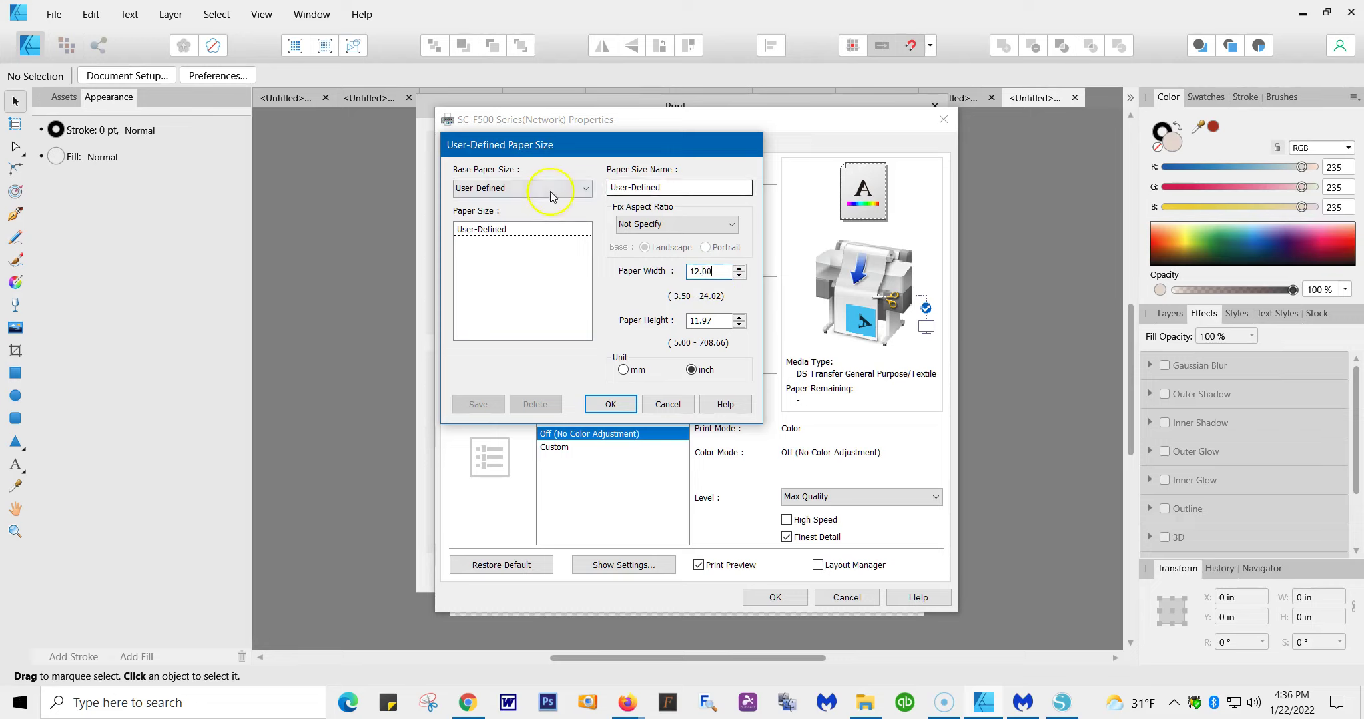
left_click(585, 188)
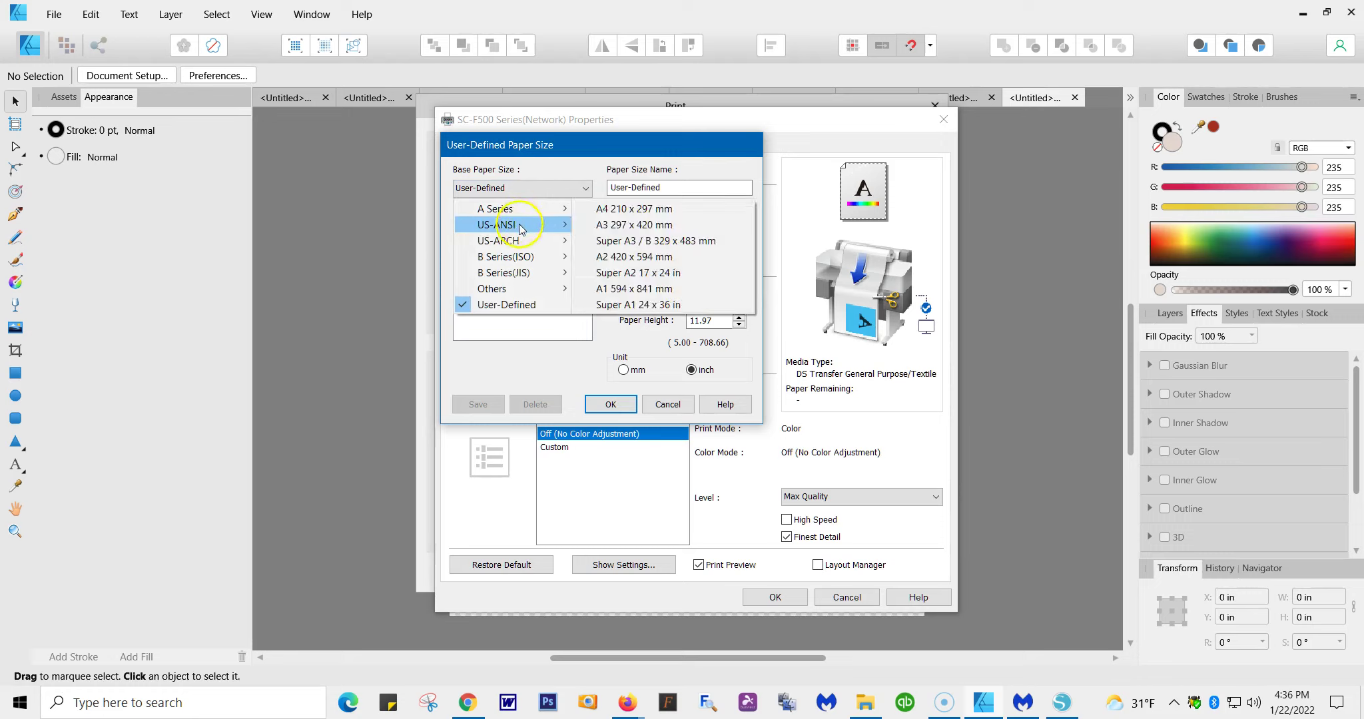
mouse_move(520, 229)
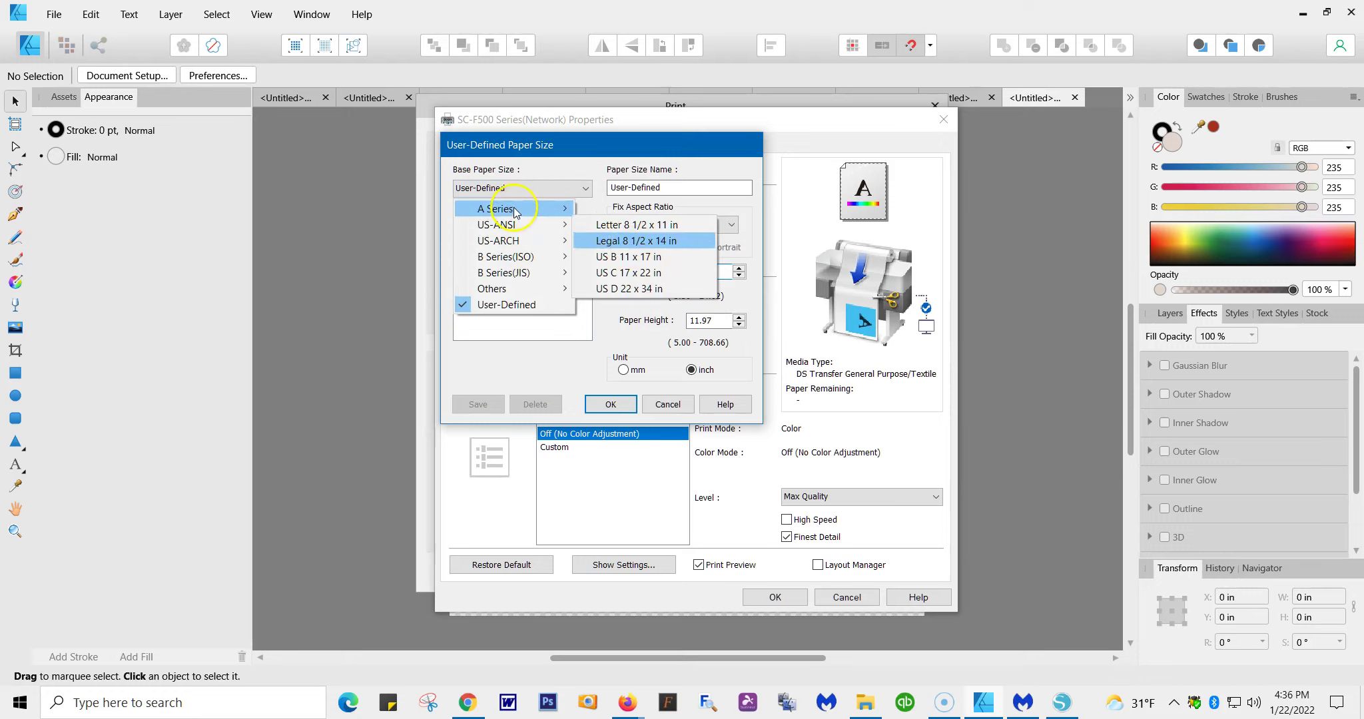
left_click(510, 304)
double_click(708, 271)
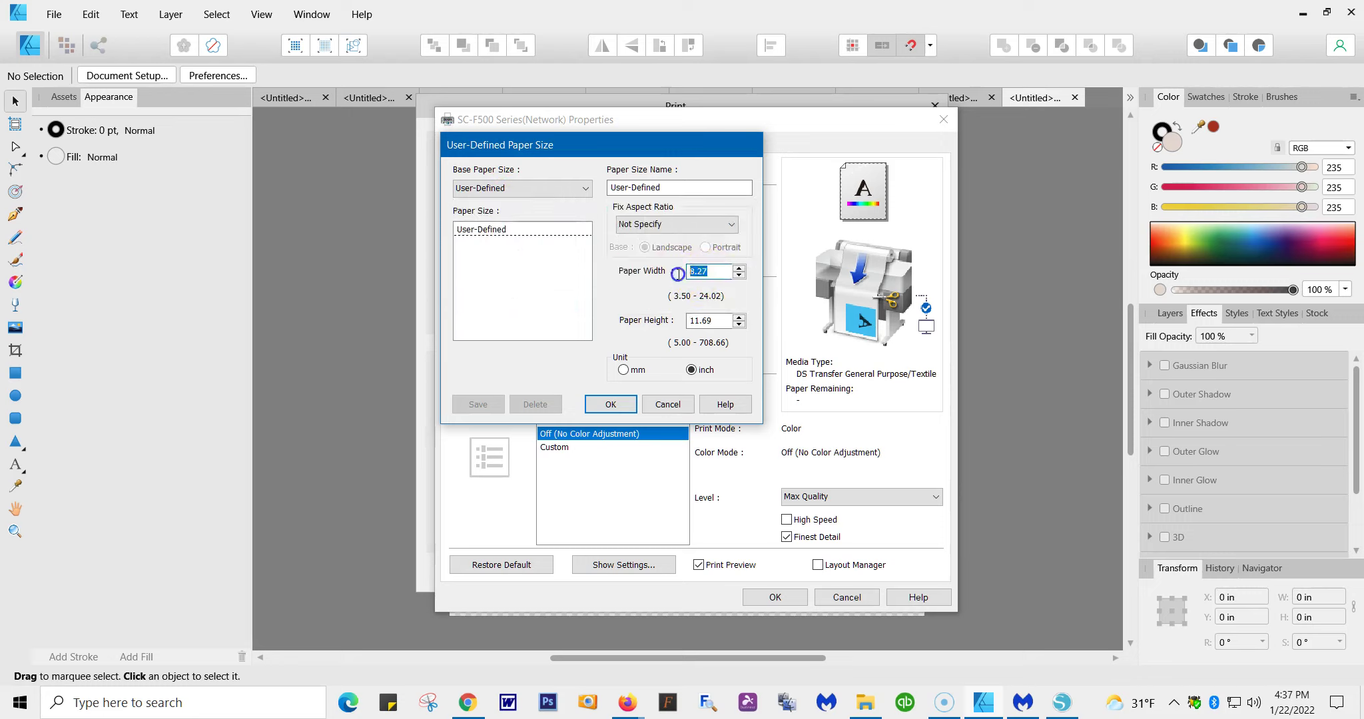
type("12.00")
left_click_drag(716, 320, 672, 319)
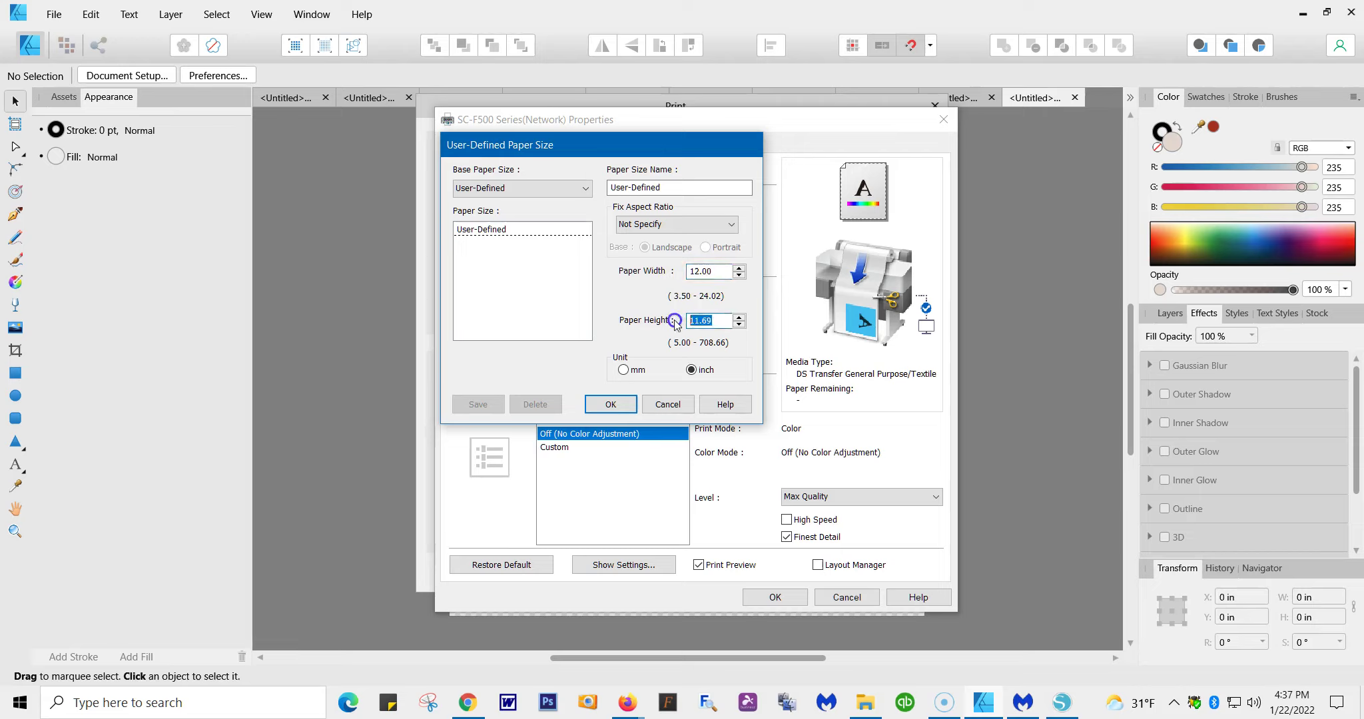
type("12")
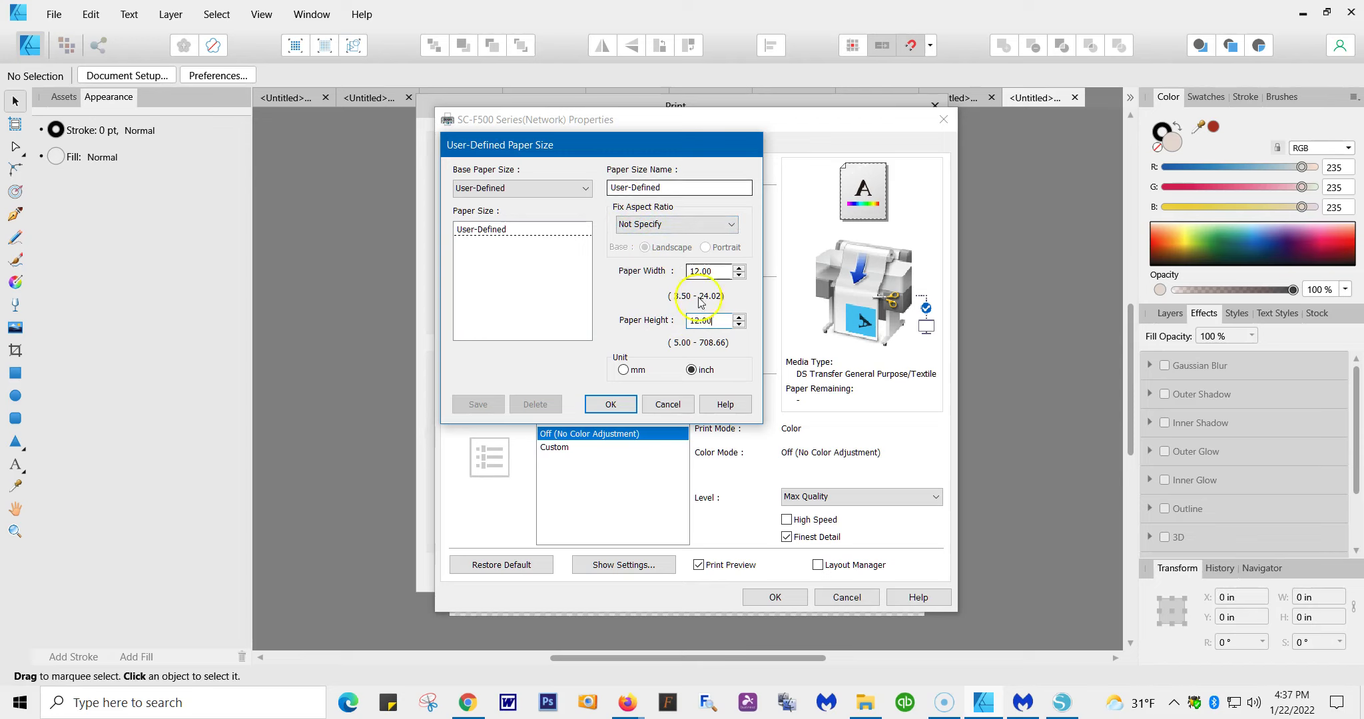
Confirm the 12x12 in custom paper size and set Document Size to User-Defined.
left_click(620, 398)
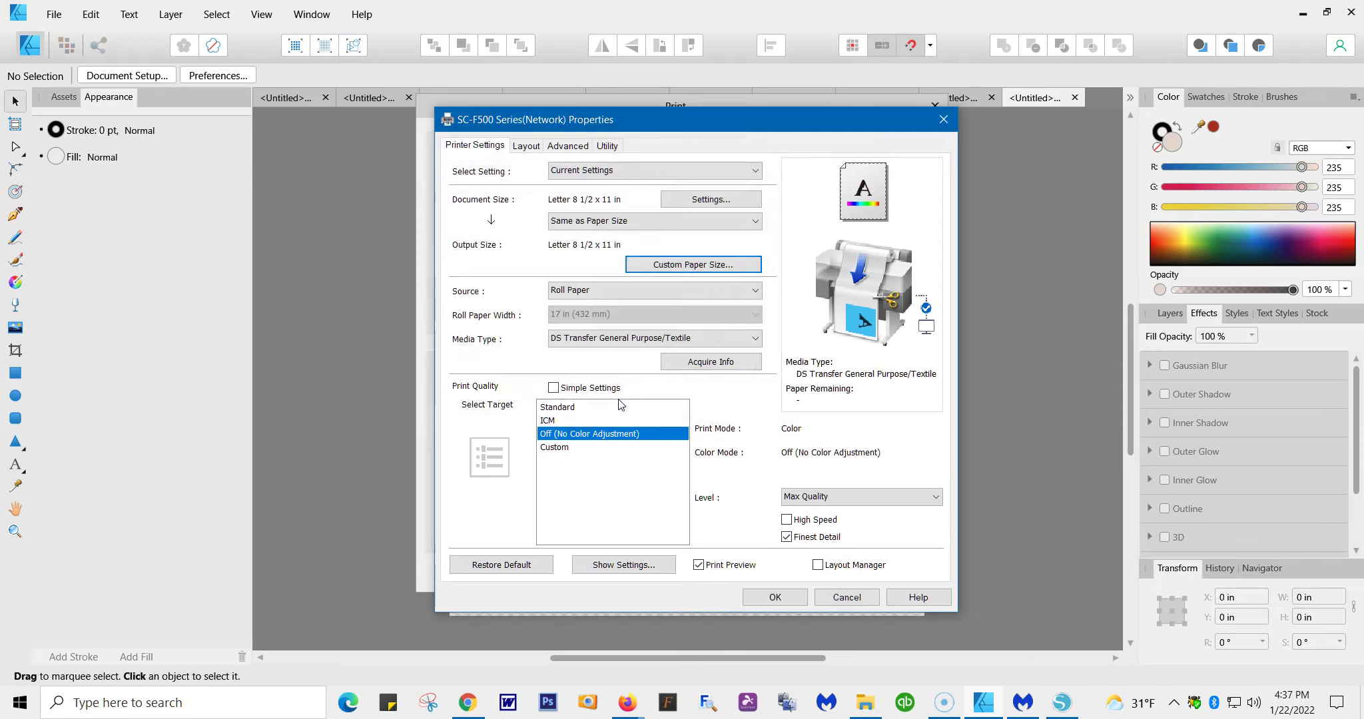
left_click(679, 199)
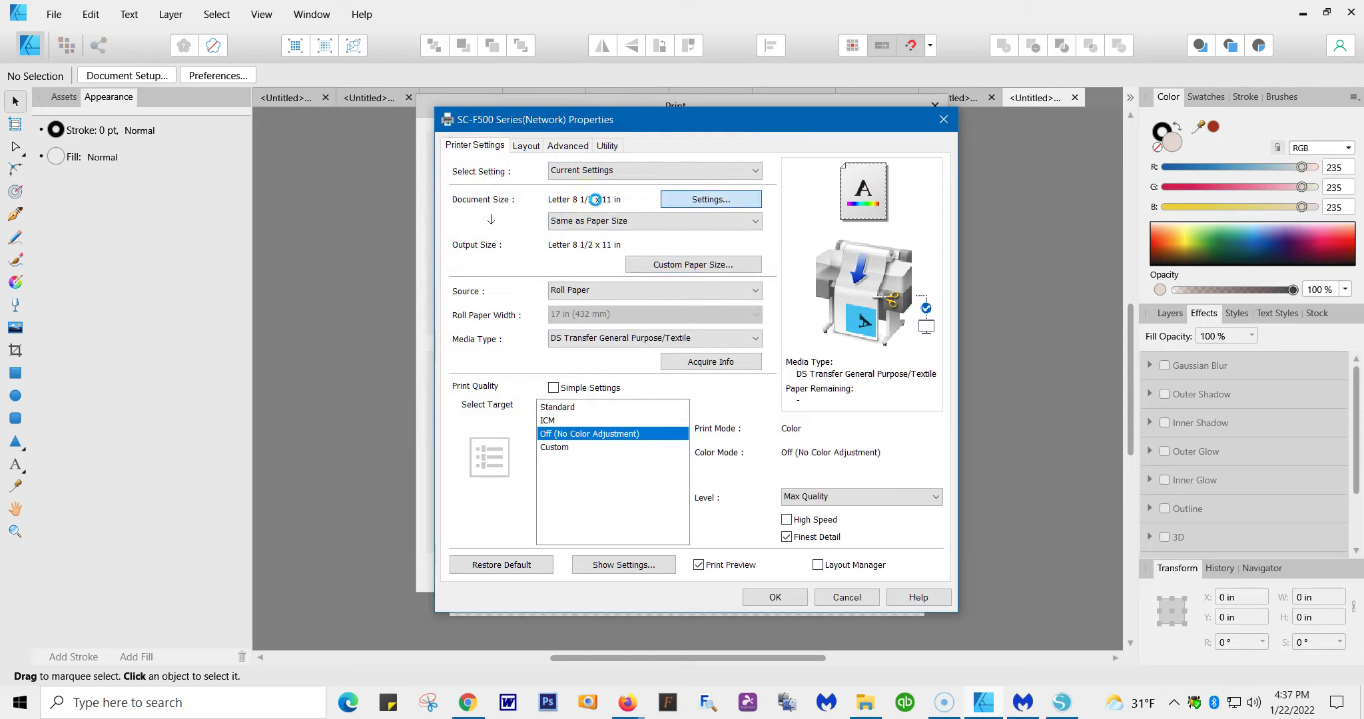
left_click(668, 205)
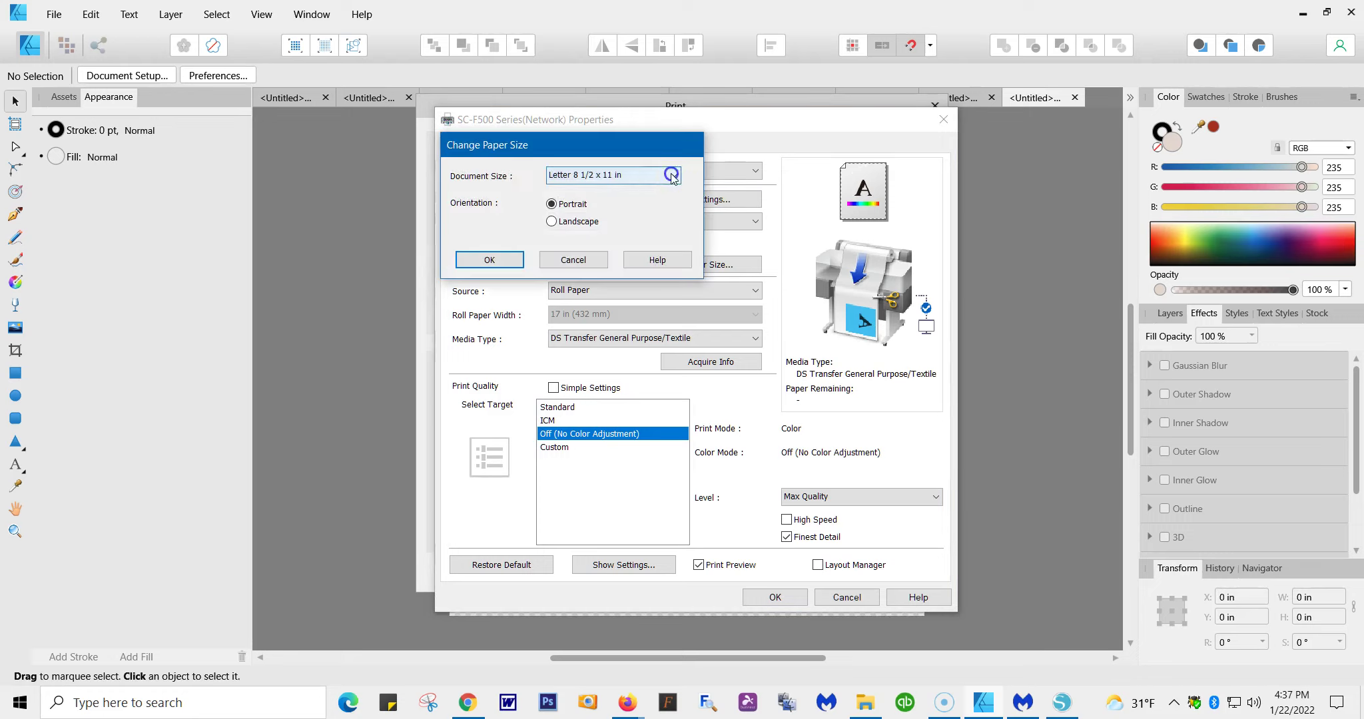
left_click(671, 175)
left_click(608, 292)
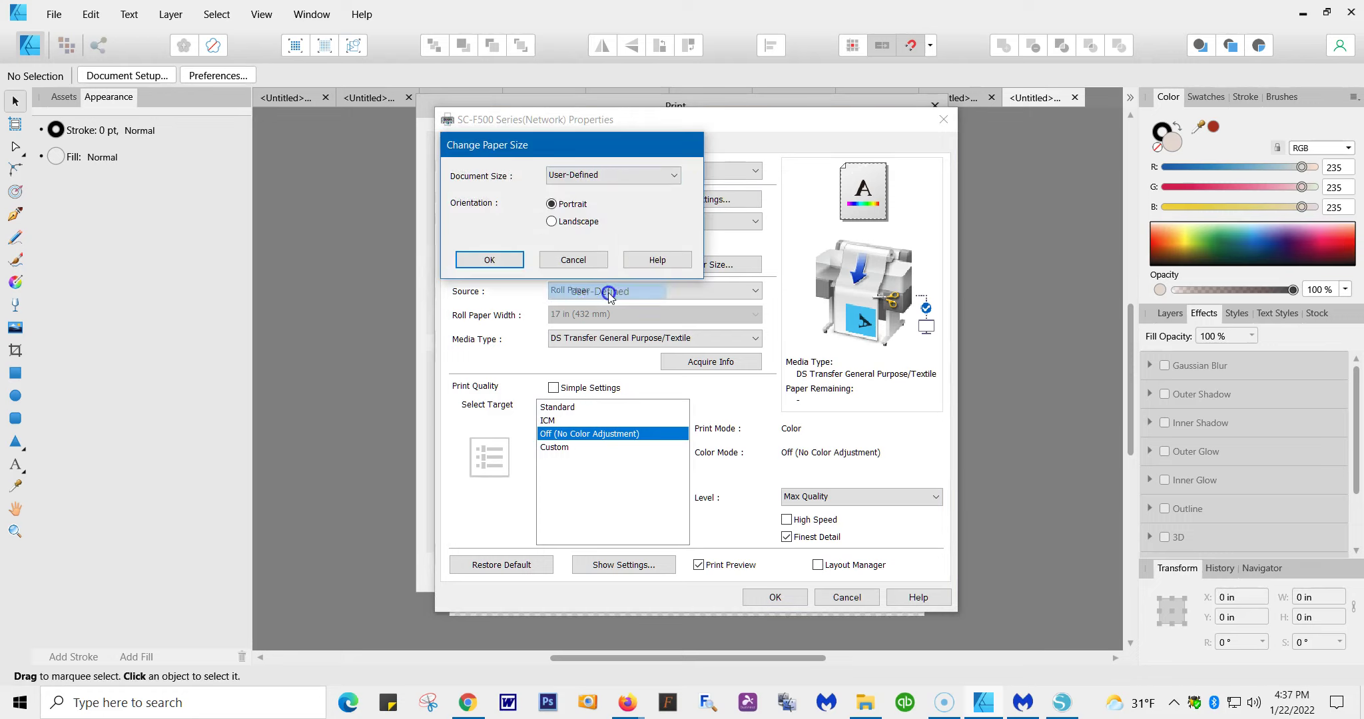
left_click(491, 260)
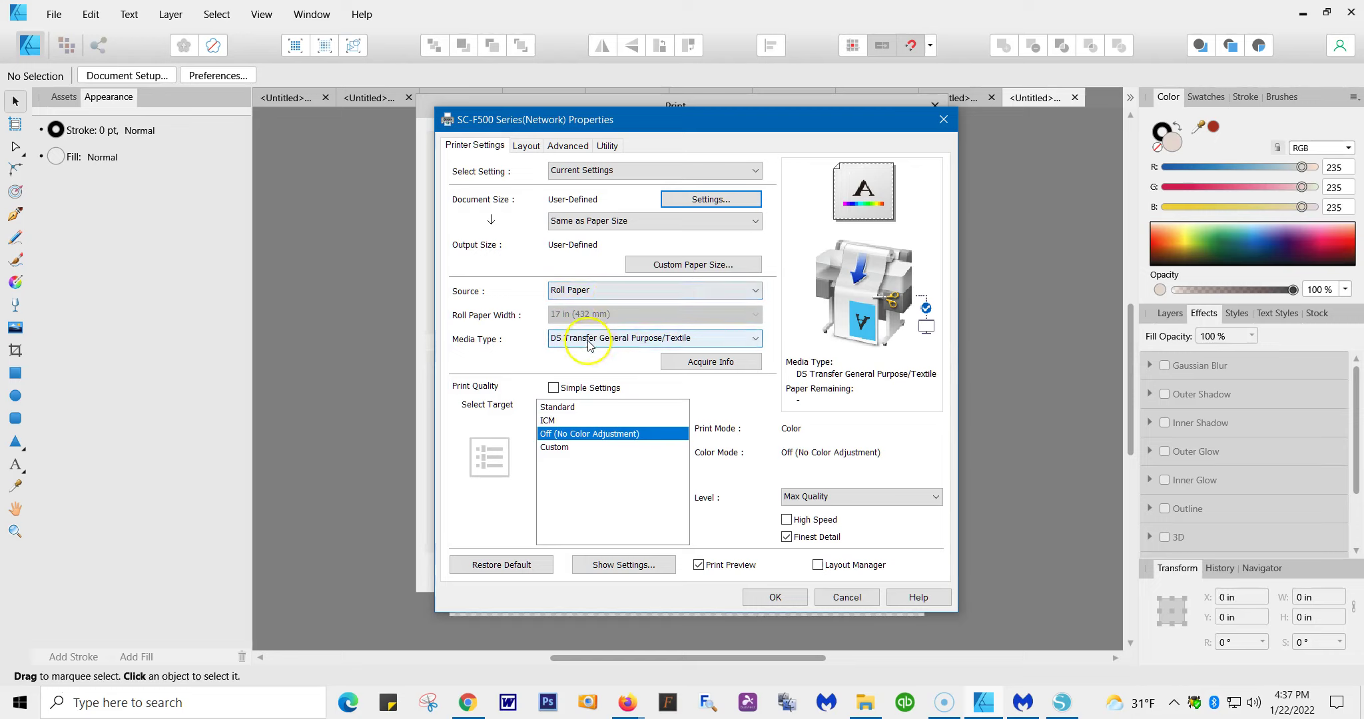
Keep DS Transfer General Purpose/Textile as the media type with colour adjustment off.
left_click(754, 340)
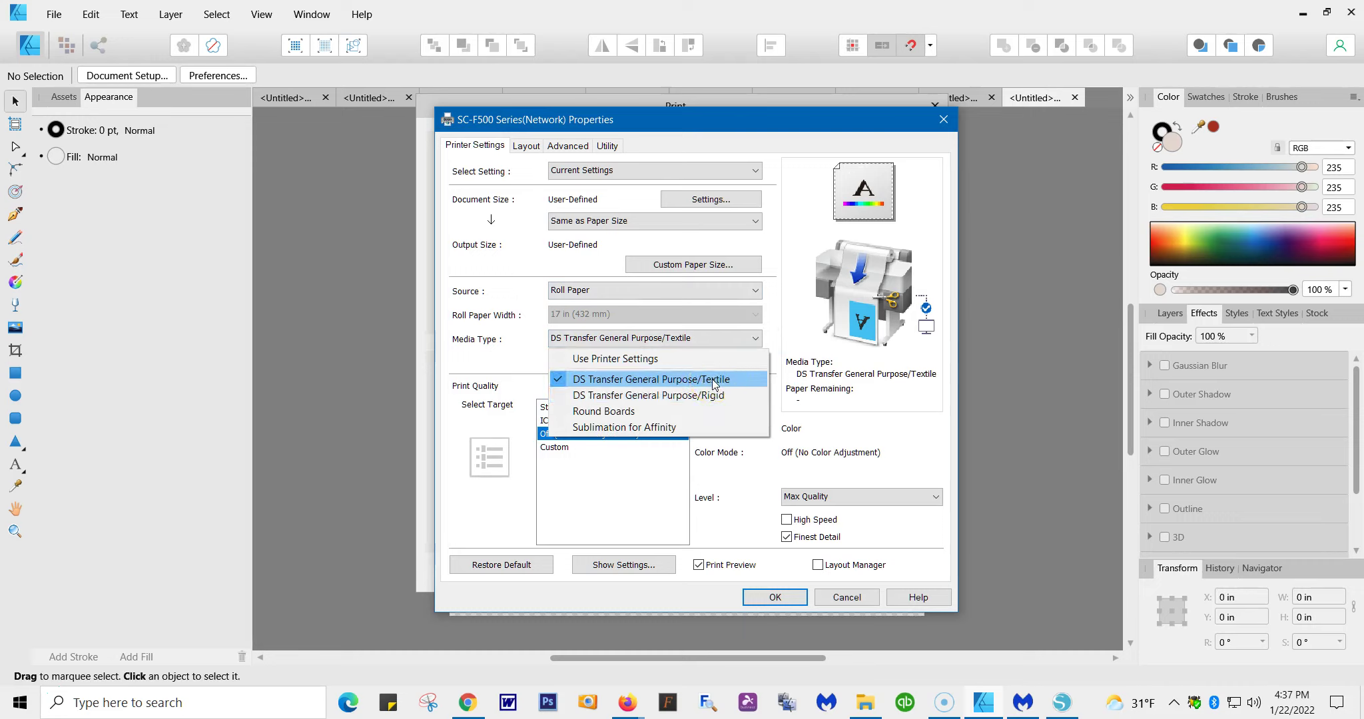
left_click(712, 380)
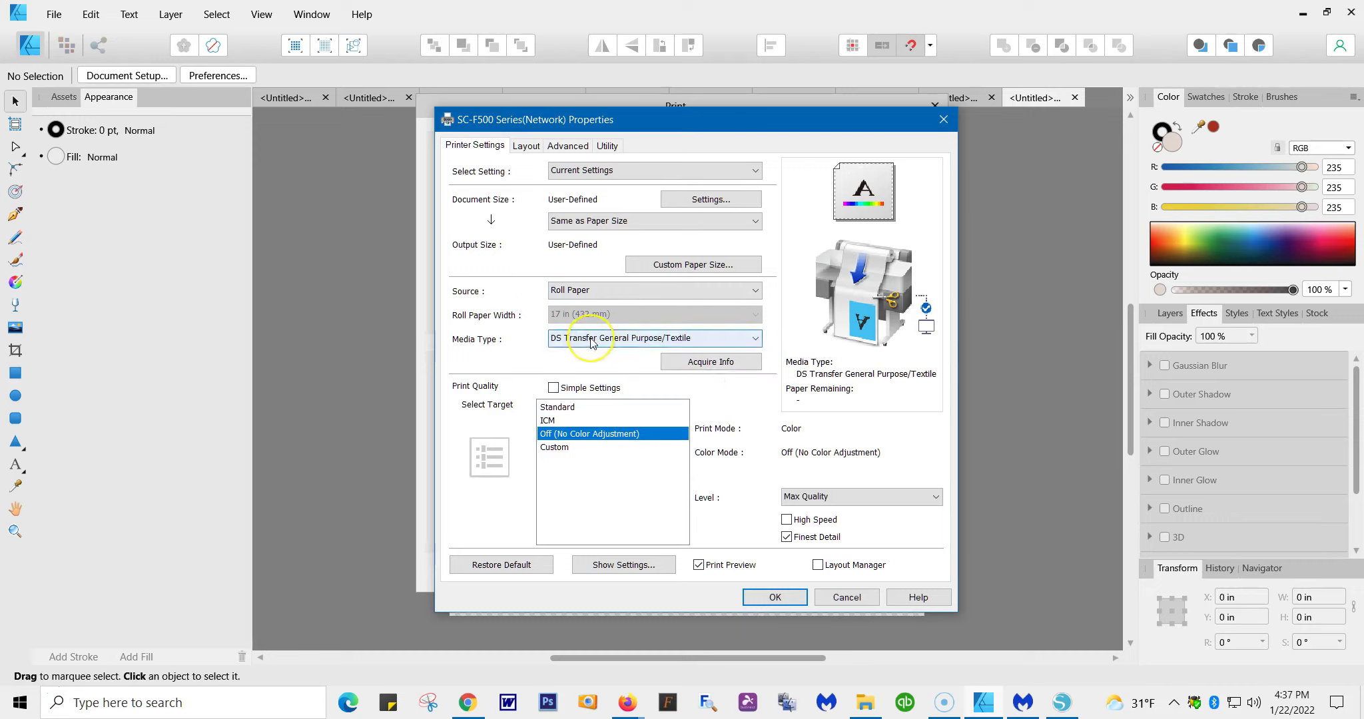
left_click(580, 434)
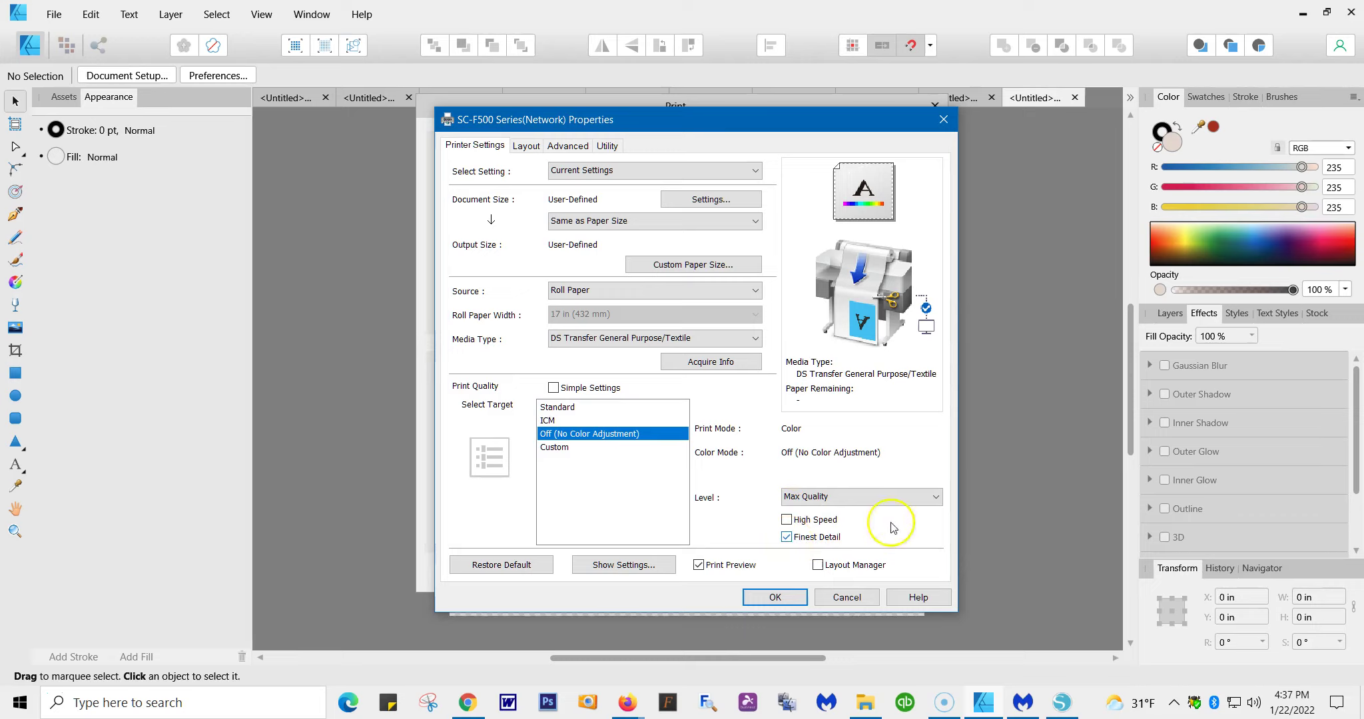
Set print quality to Max Quality with High Speed off, Finest Detail on and Print Preview enabled.
left_click(936, 497)
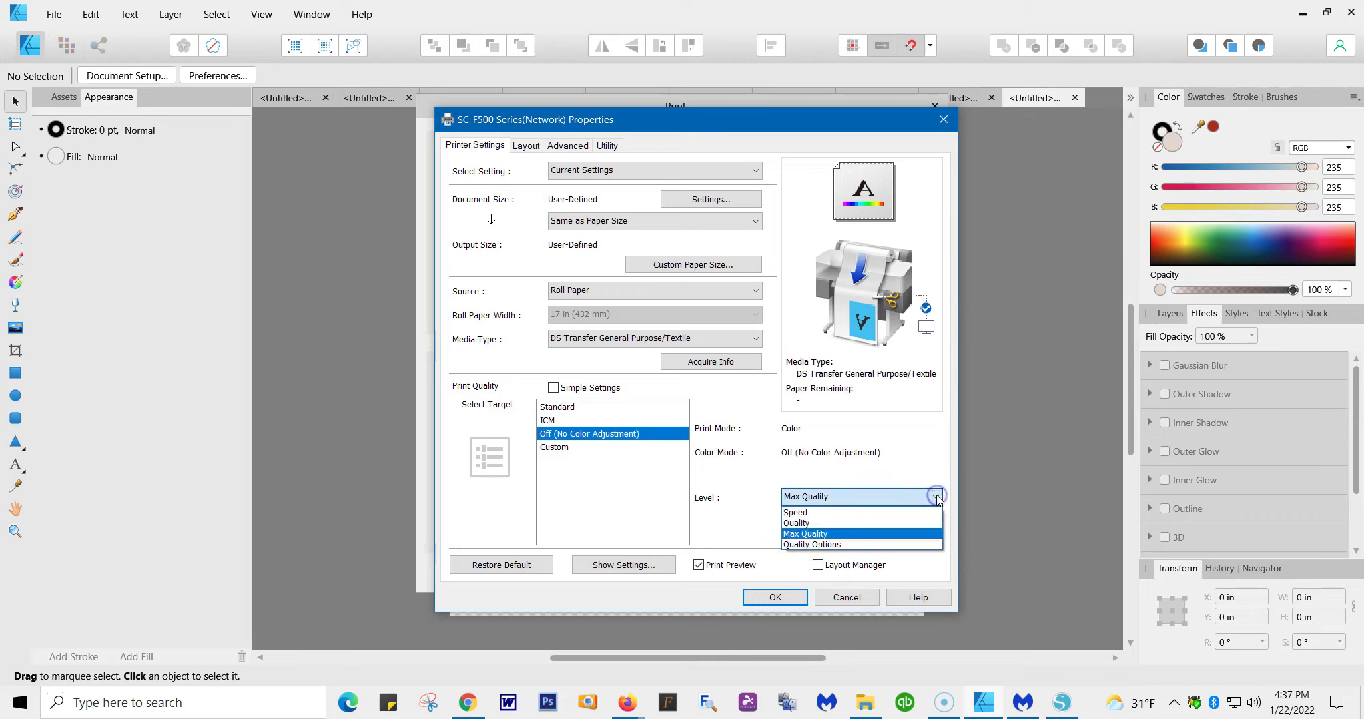
left_click(808, 525)
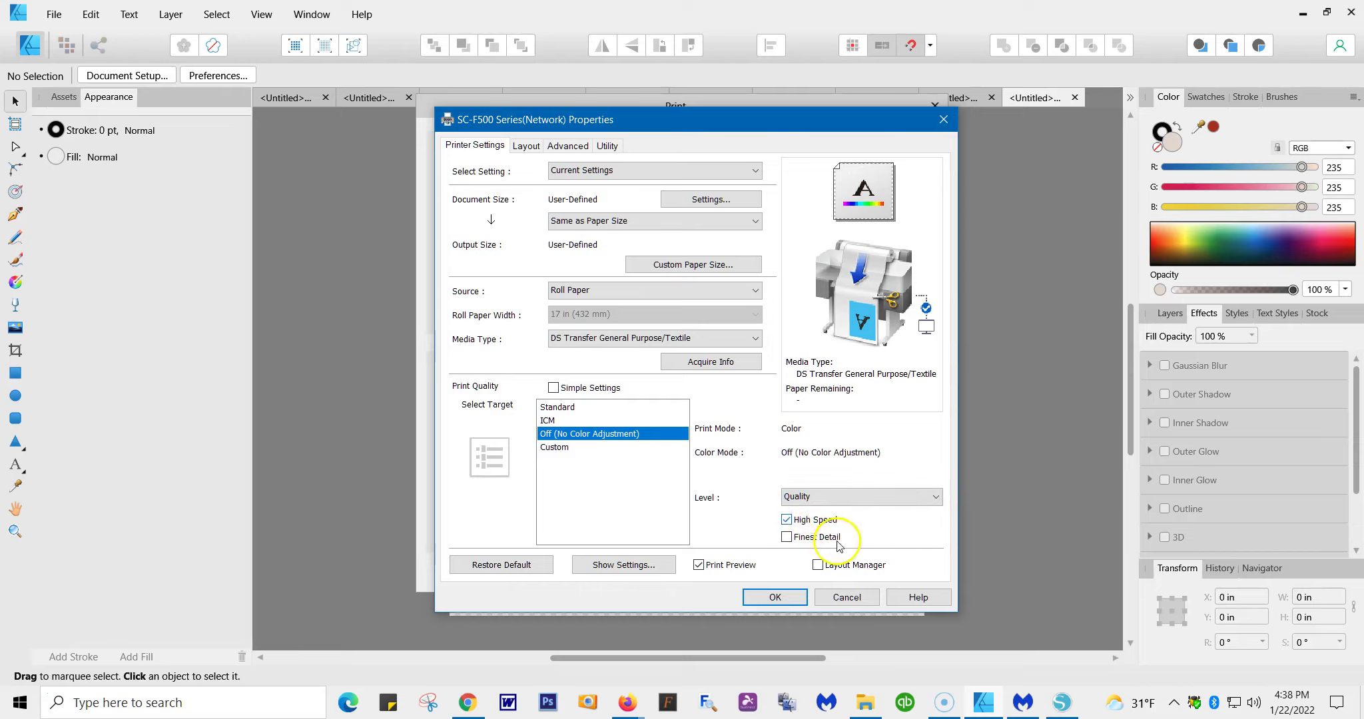
left_click(741, 530)
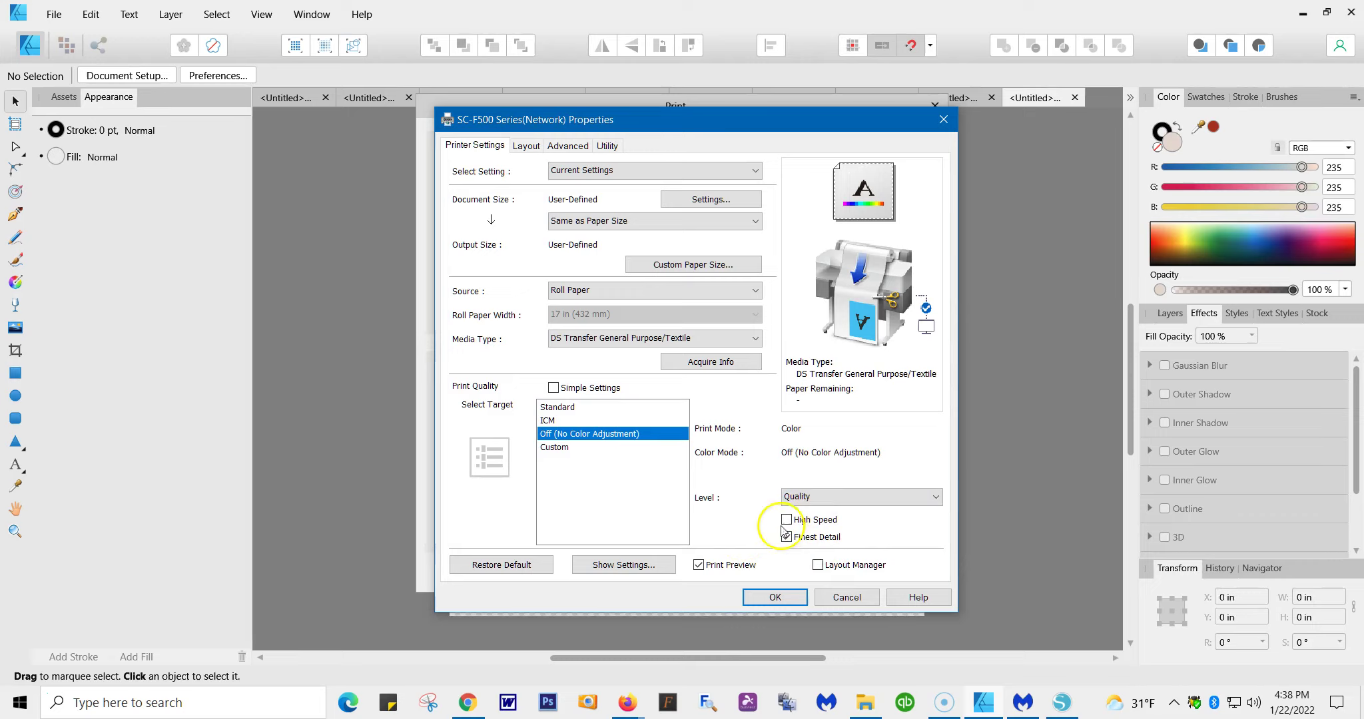
left_click(938, 499)
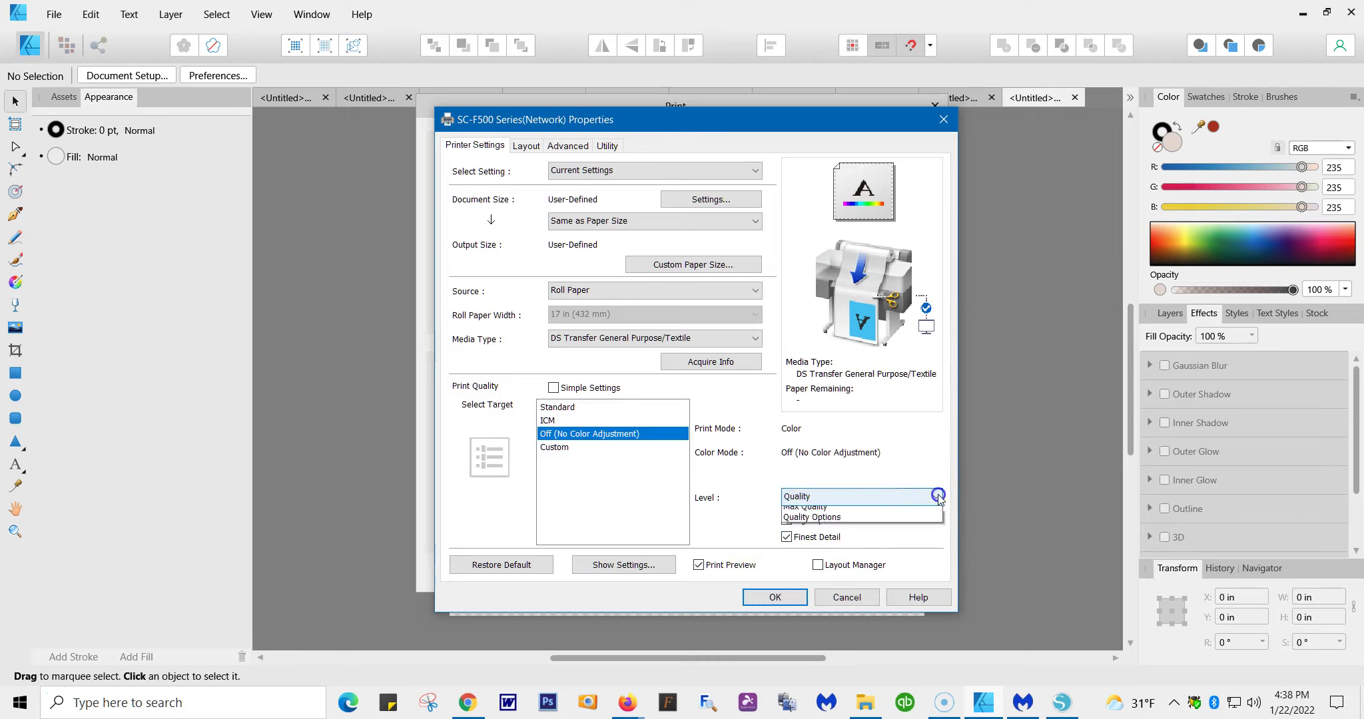
left_click(824, 534)
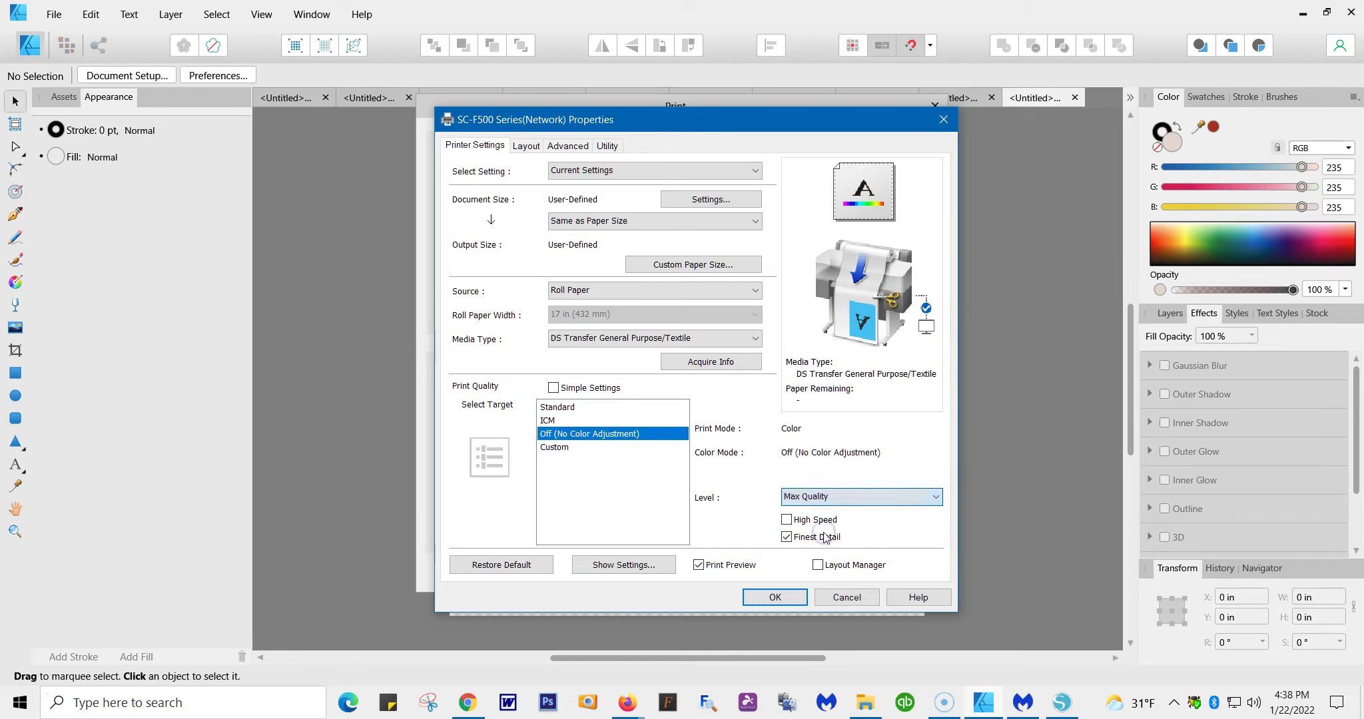
left_click(787, 520)
left_click(787, 520)
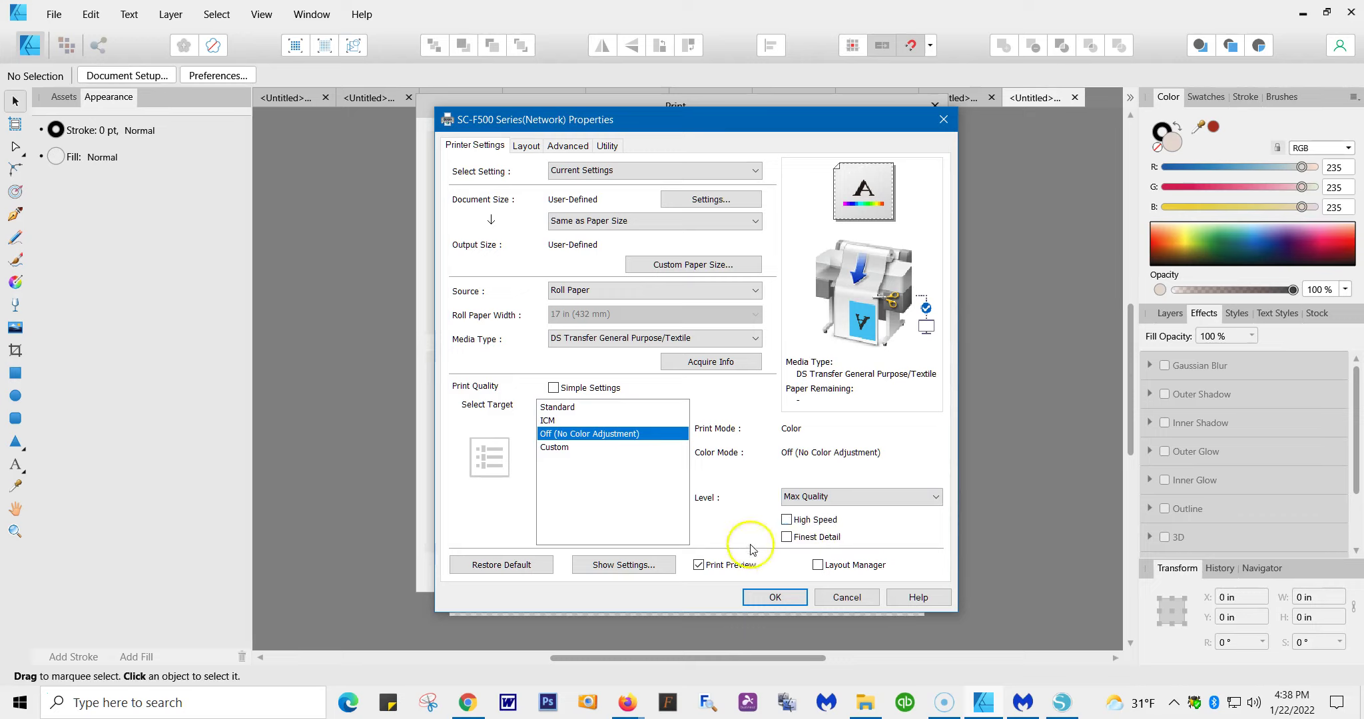
left_click(788, 537)
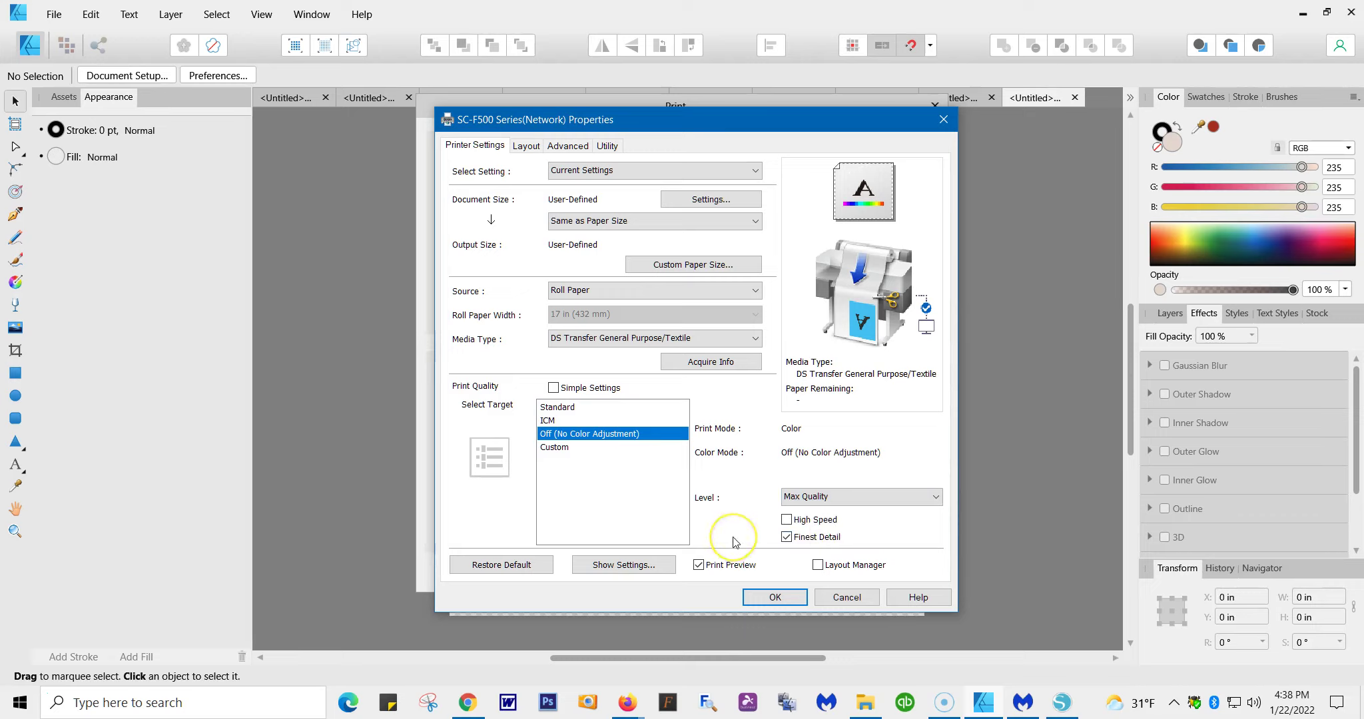
left_click(725, 571)
left_click(763, 598)
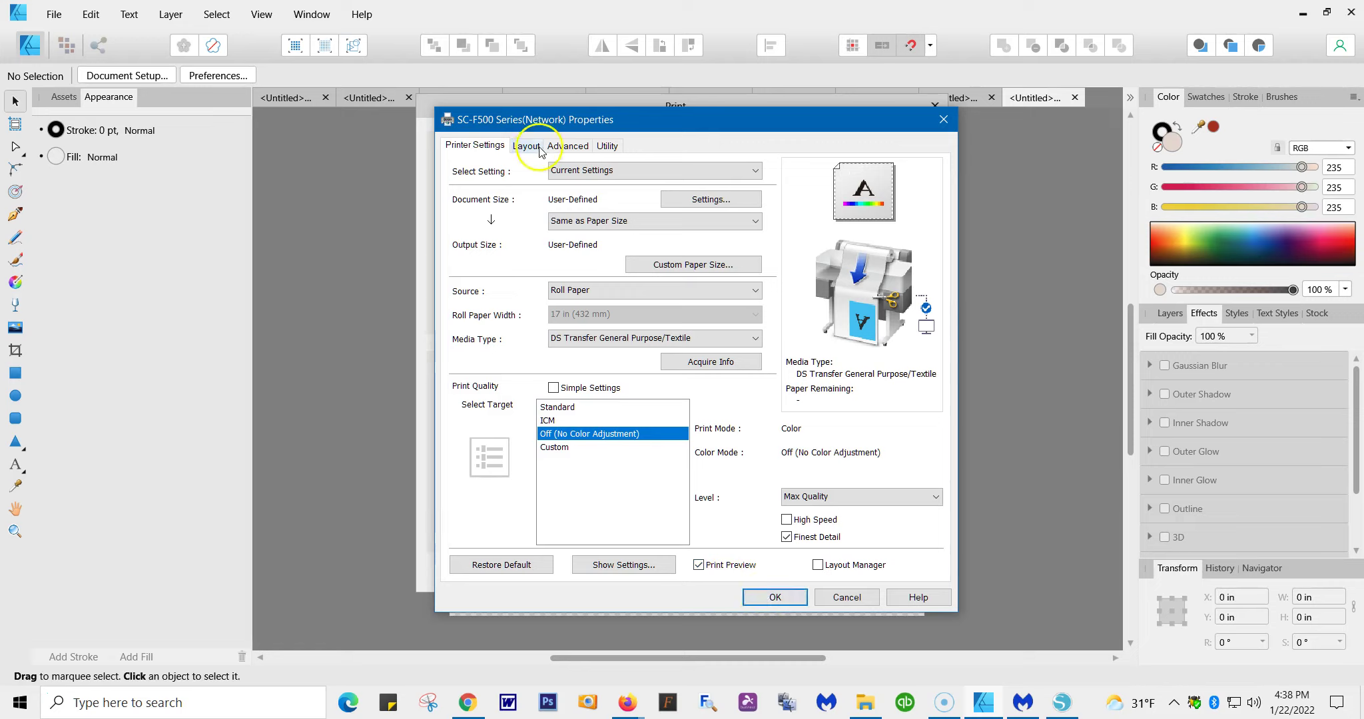
Set roll paper Auto Cut to Normal Cut on the Advanced tab, then return to Printer Settings.
left_click(582, 147)
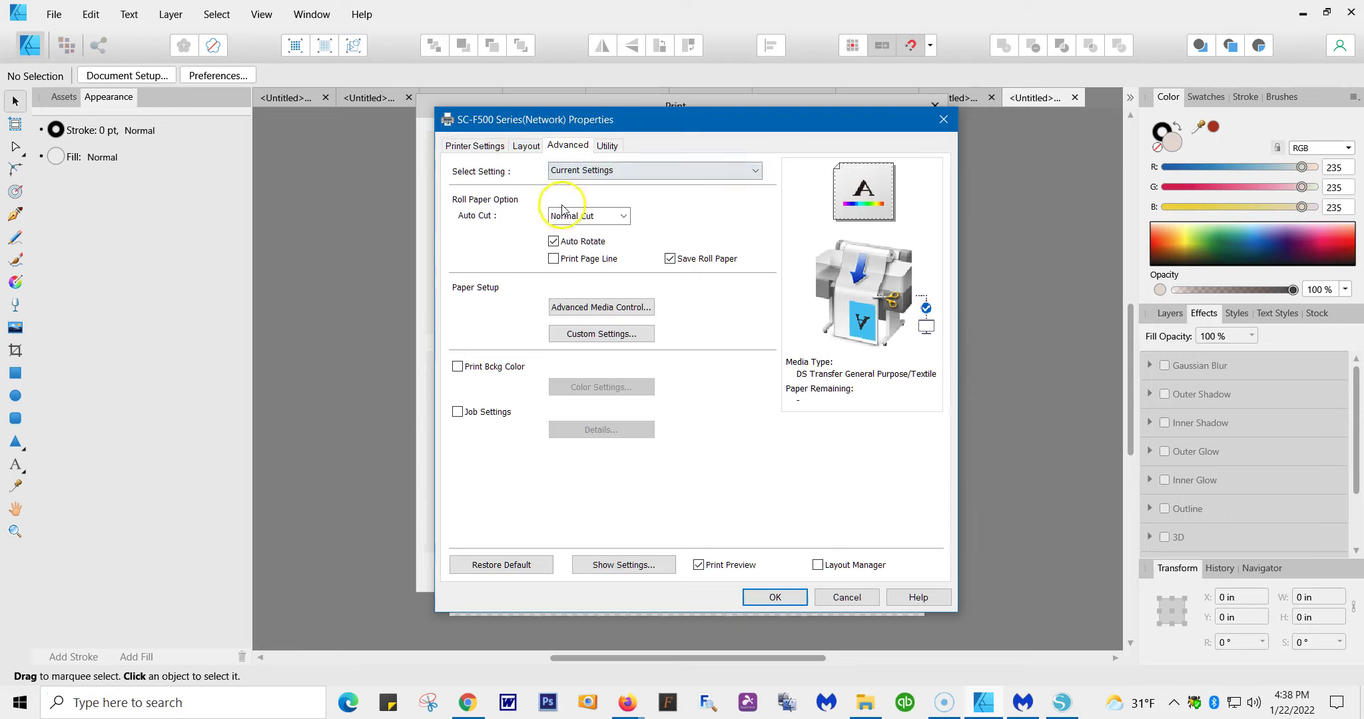
left_click(625, 217)
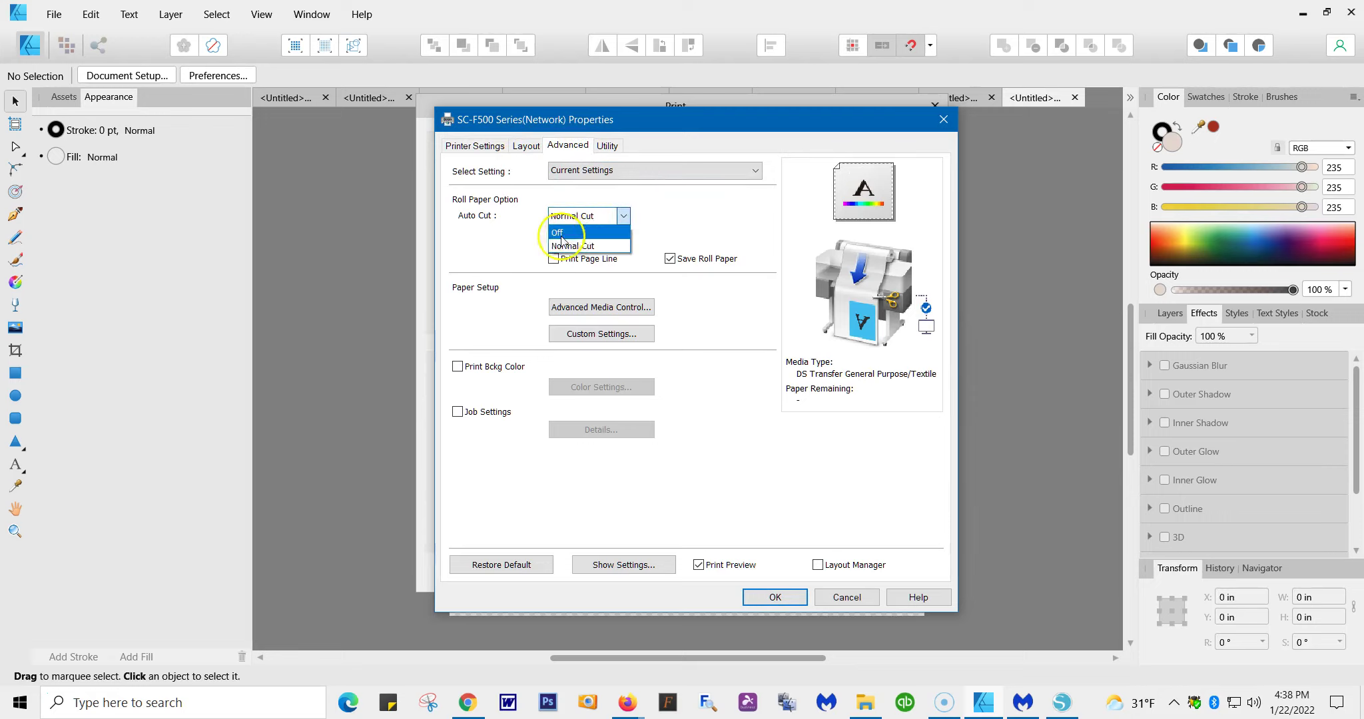
left_click(585, 246)
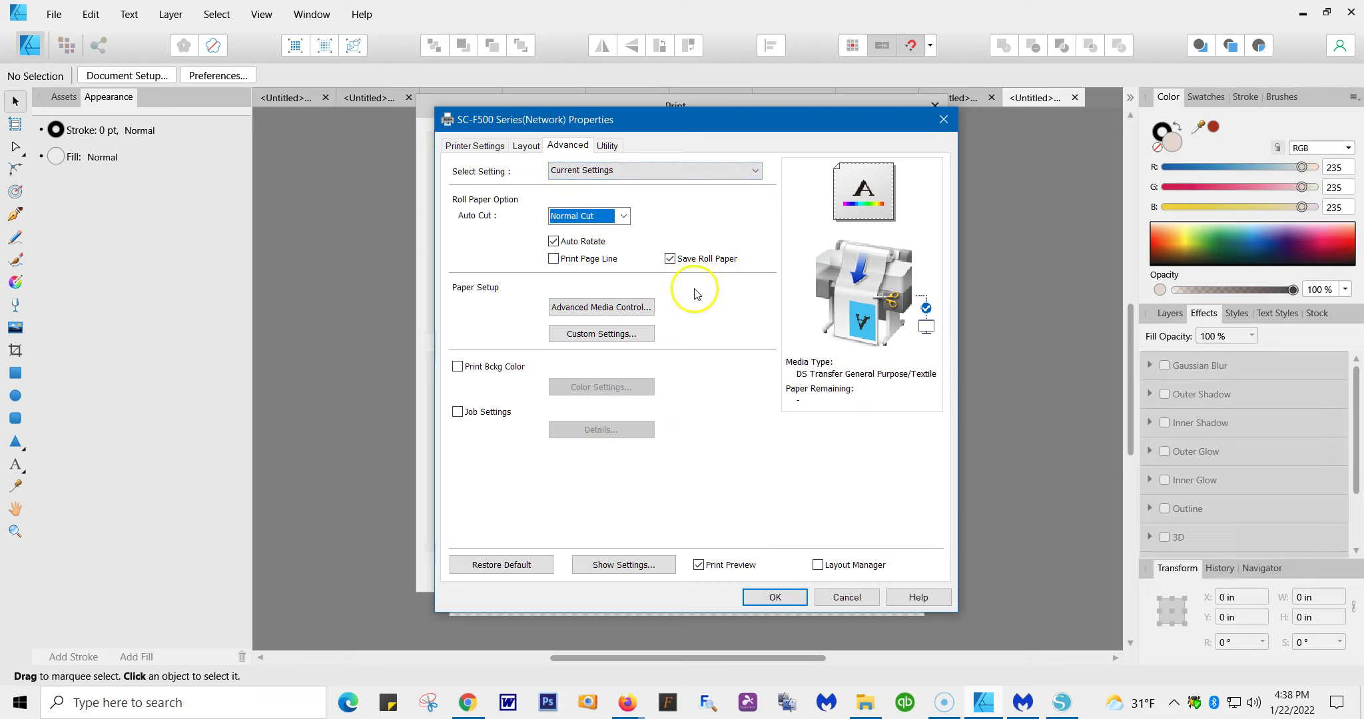
left_click(487, 148)
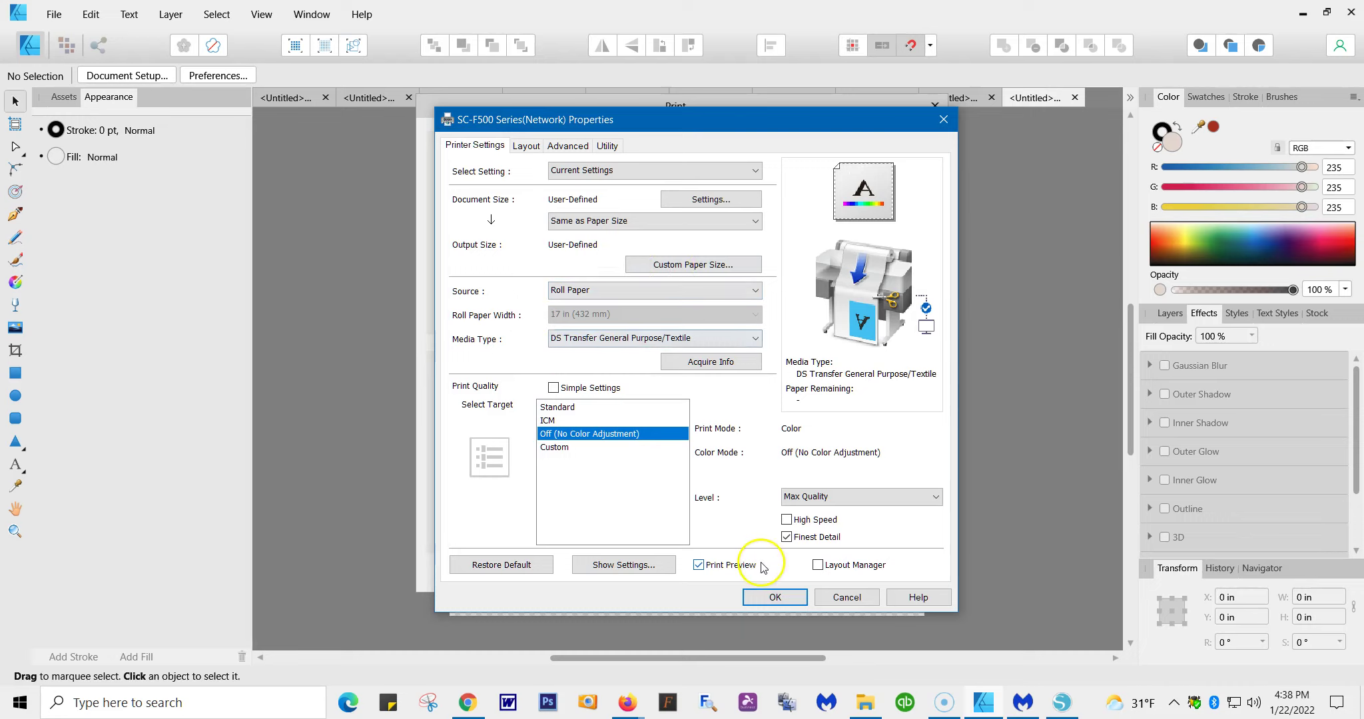
Close the printer properties and review the Rasterization, Bleed and Marks, and Color Management sections.
left_click(759, 598)
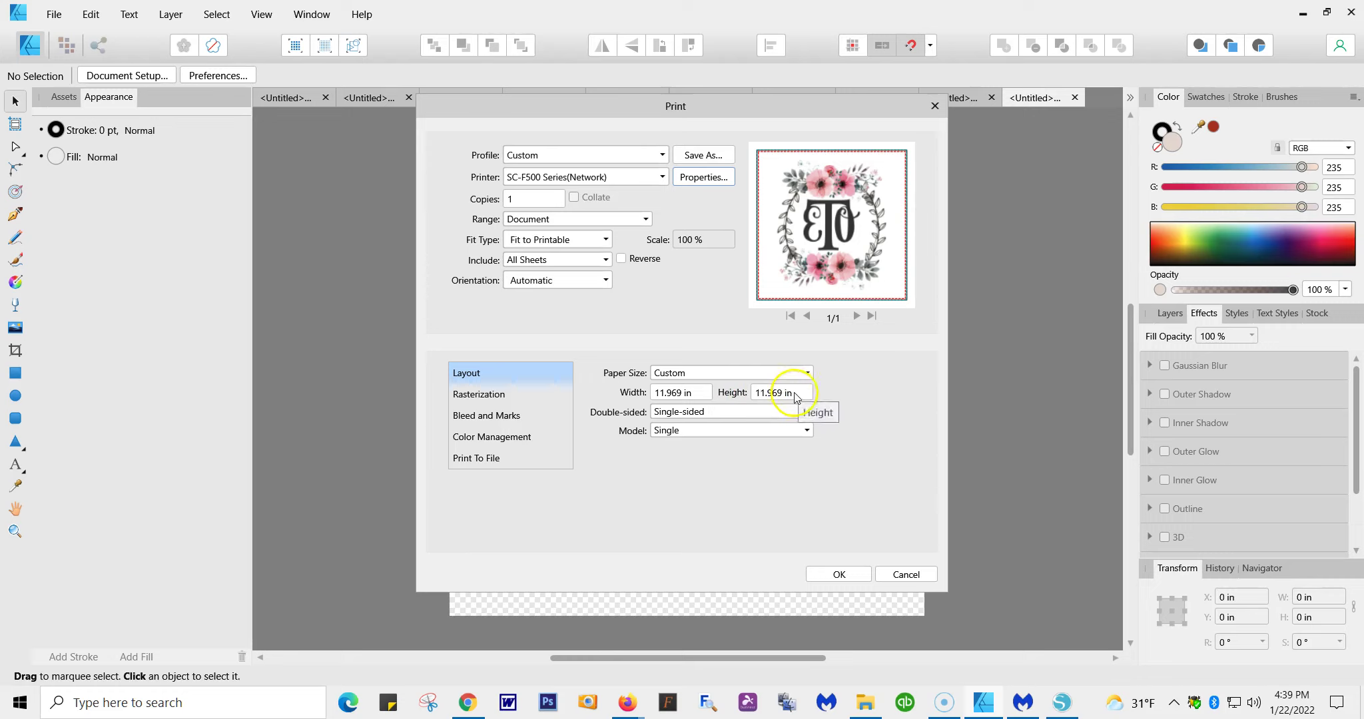
left_click(471, 397)
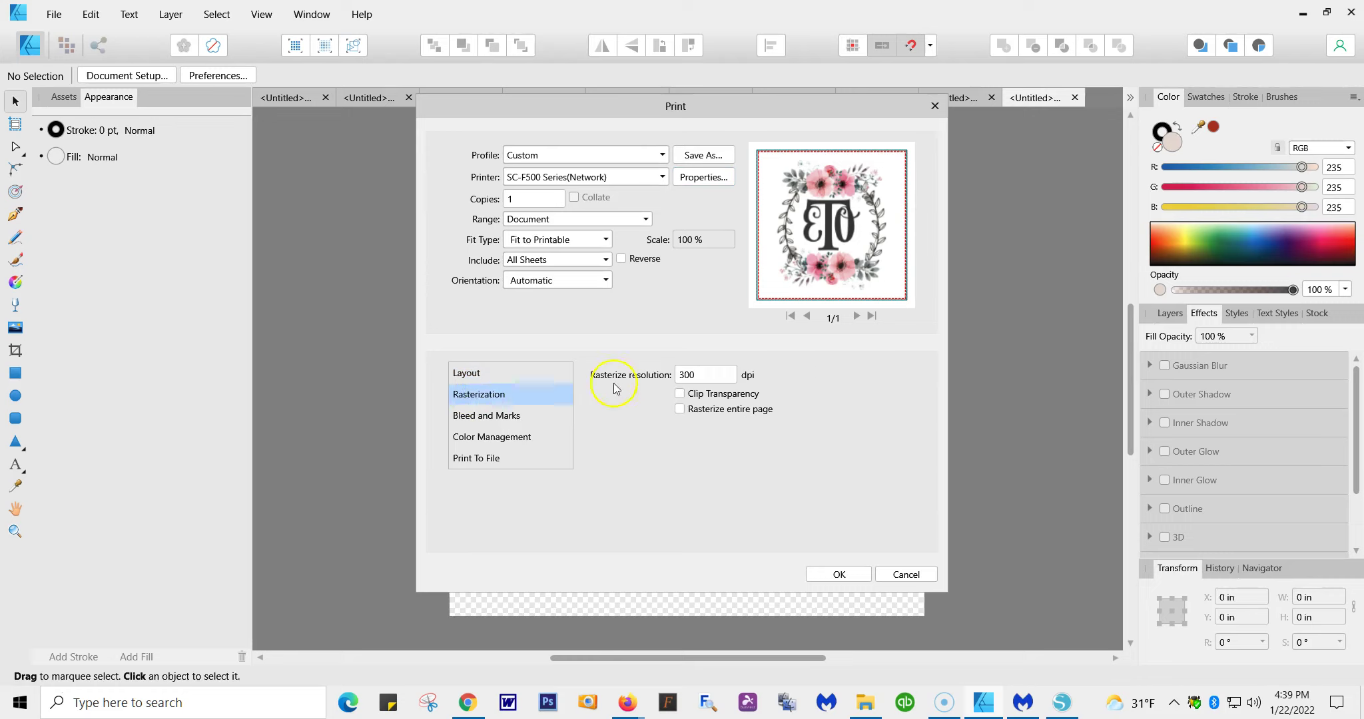
left_click(506, 419)
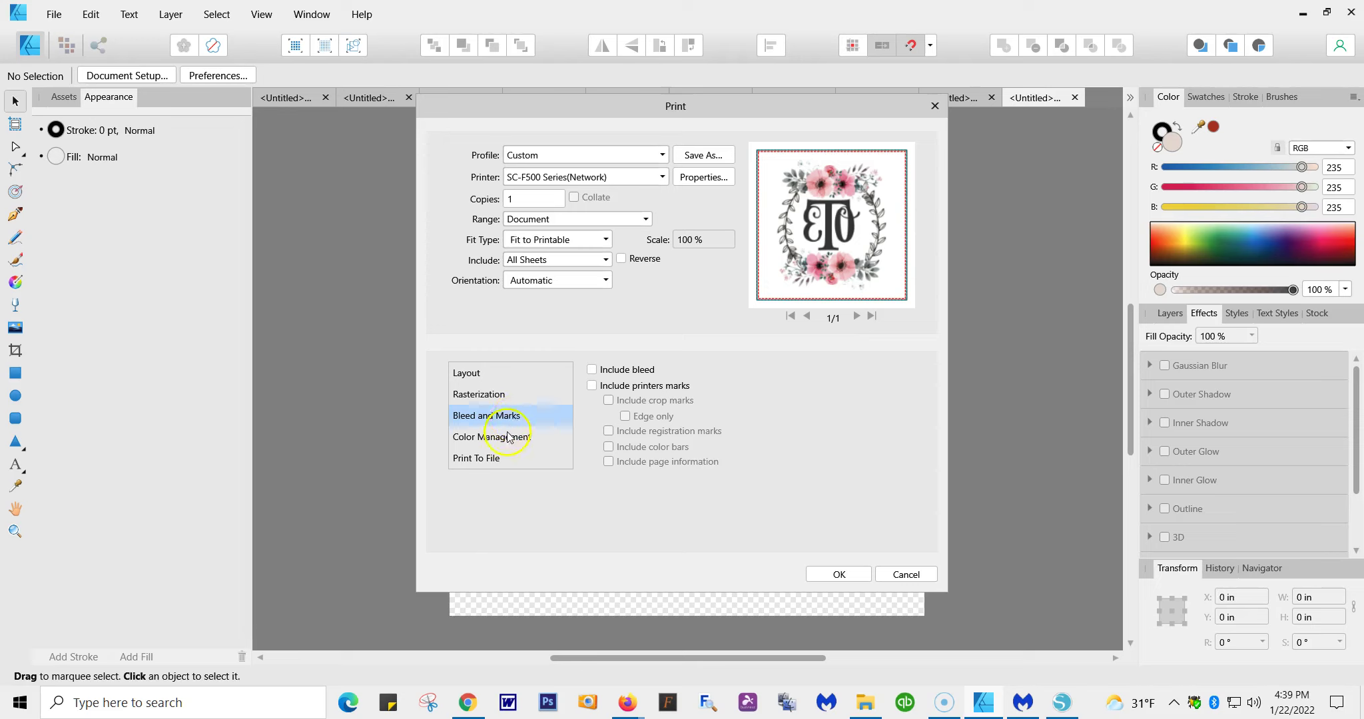
left_click(507, 439)
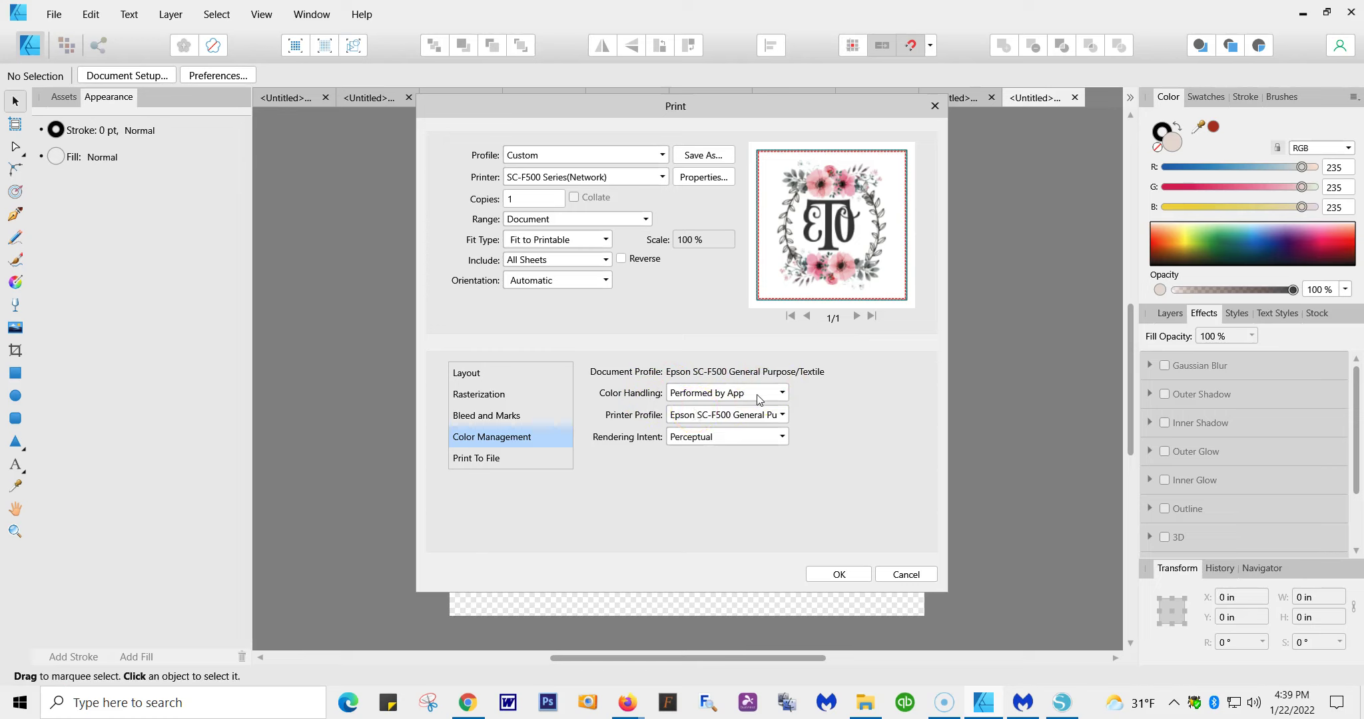
Choose Epson SC-F500 General Purpose/Textile as the printer profile, leaving Print to file unchecked.
left_click(782, 415)
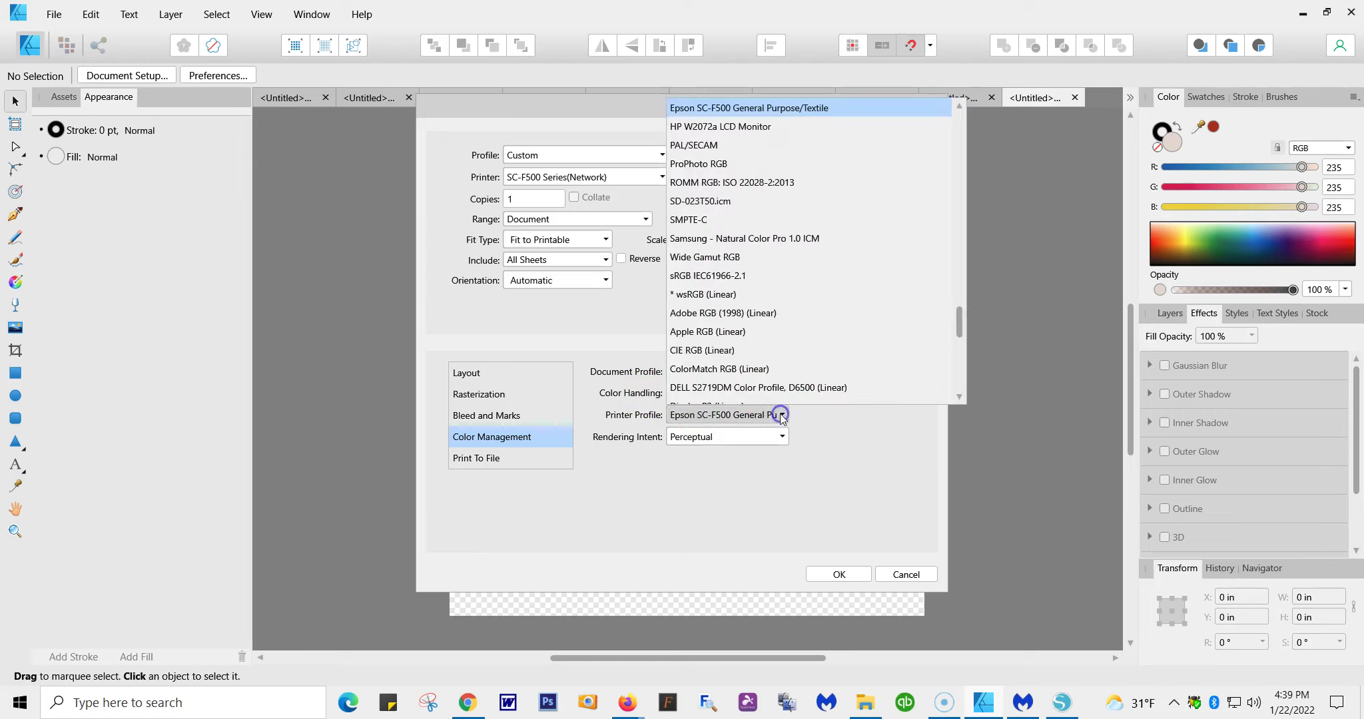
scroll(837, 322, "down", 3)
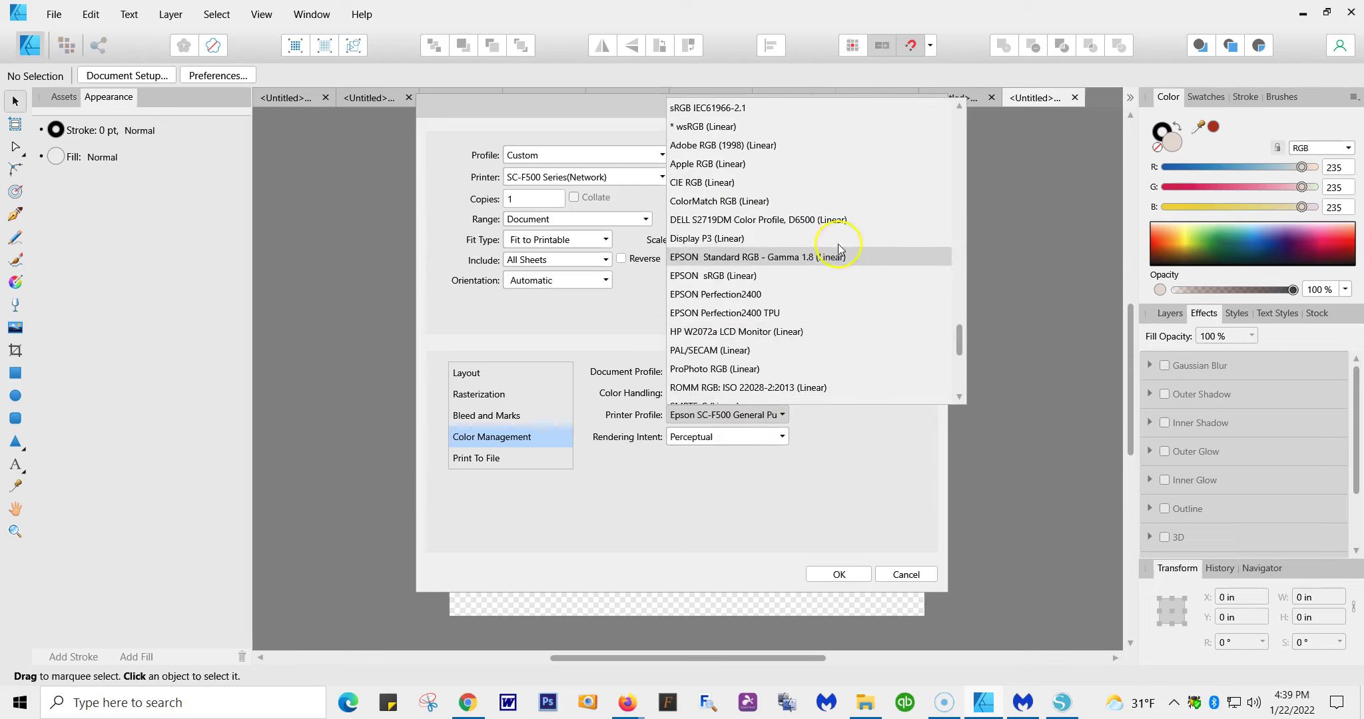
scroll(847, 199, "up", 15)
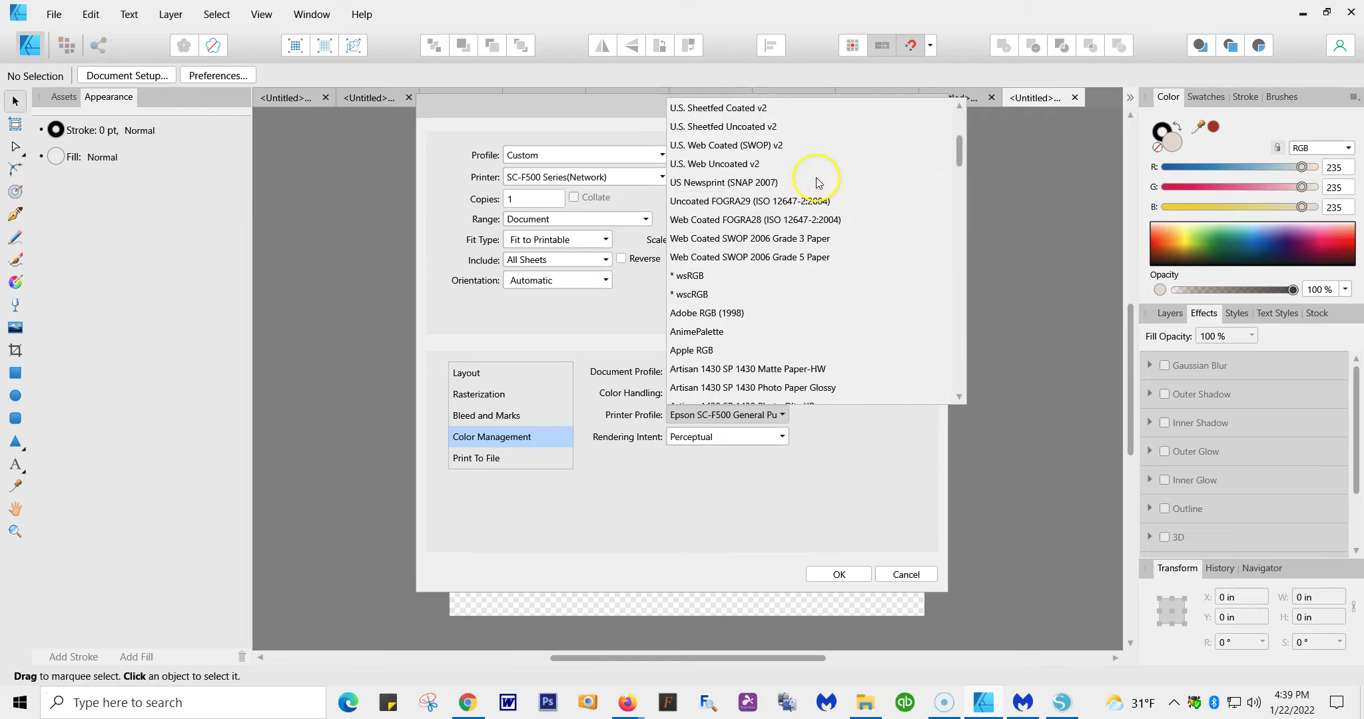
scroll(919, 379, "down", 1)
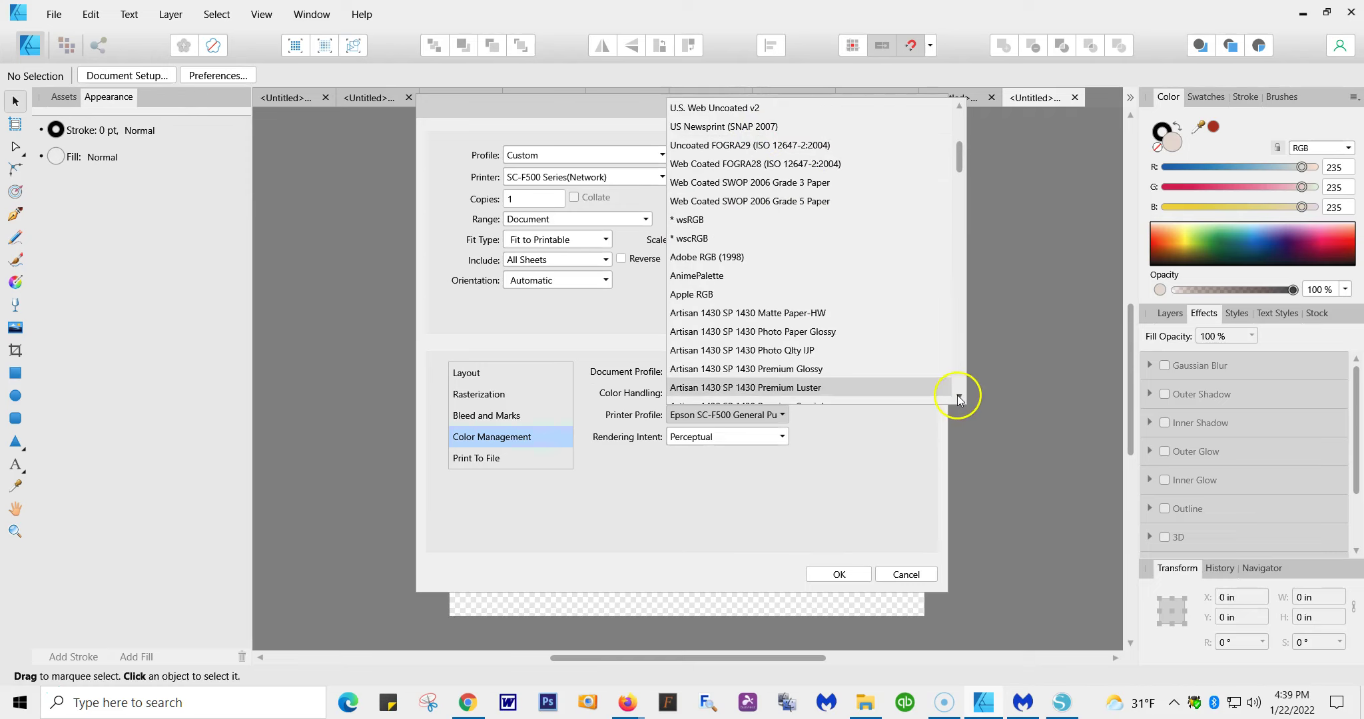
left_click(959, 397)
left_click_drag(958, 398, 957, 395)
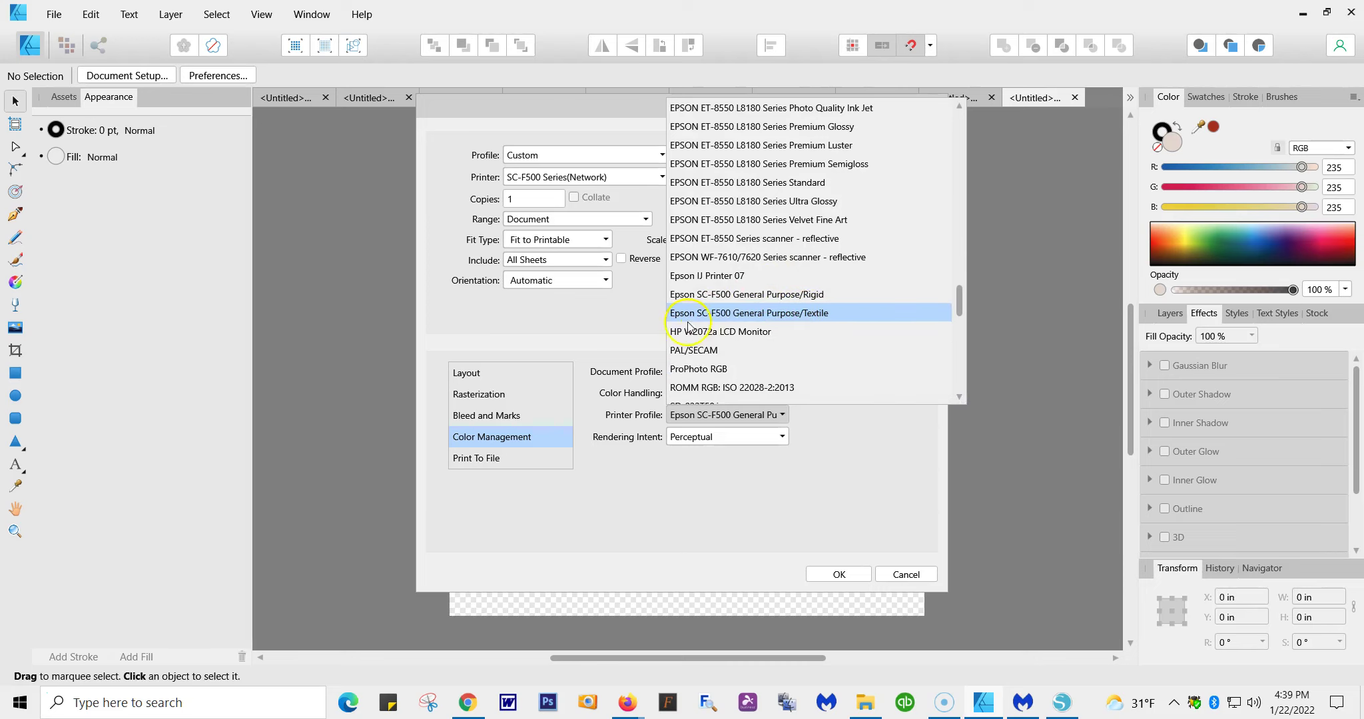
left_click(730, 314)
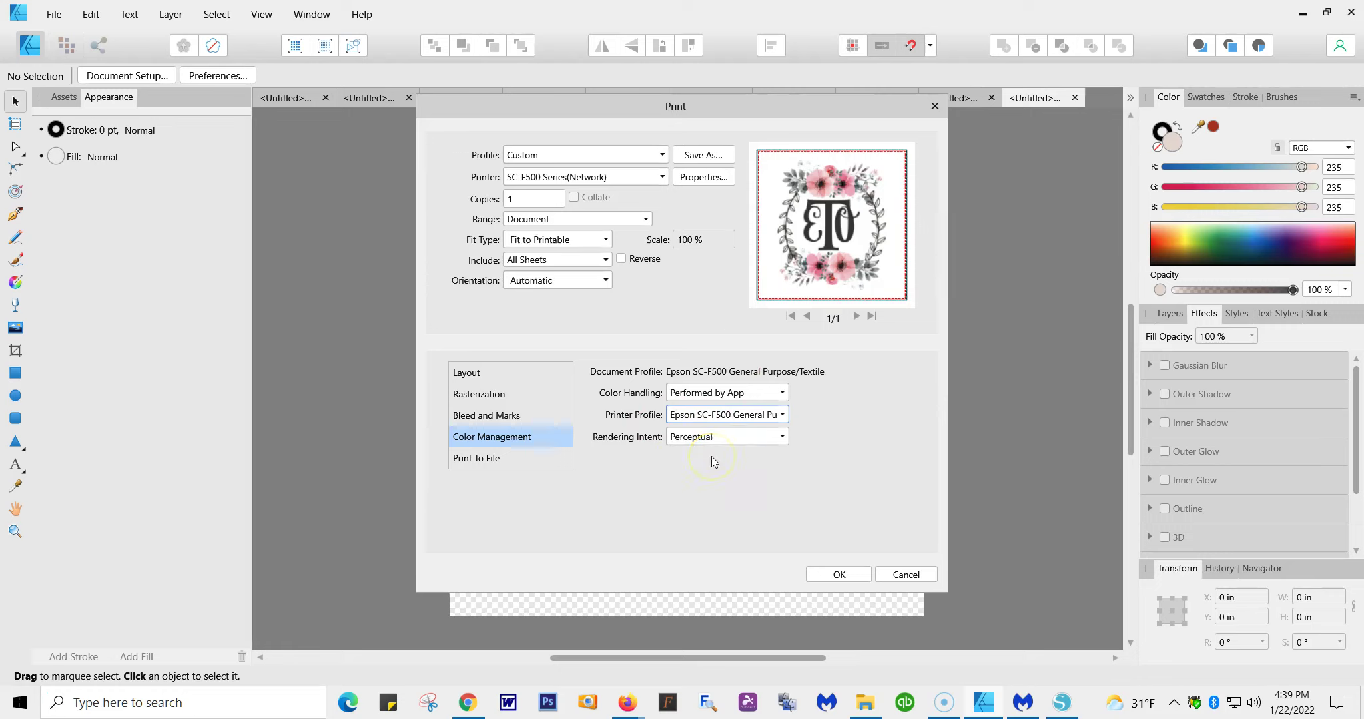
left_click(498, 459)
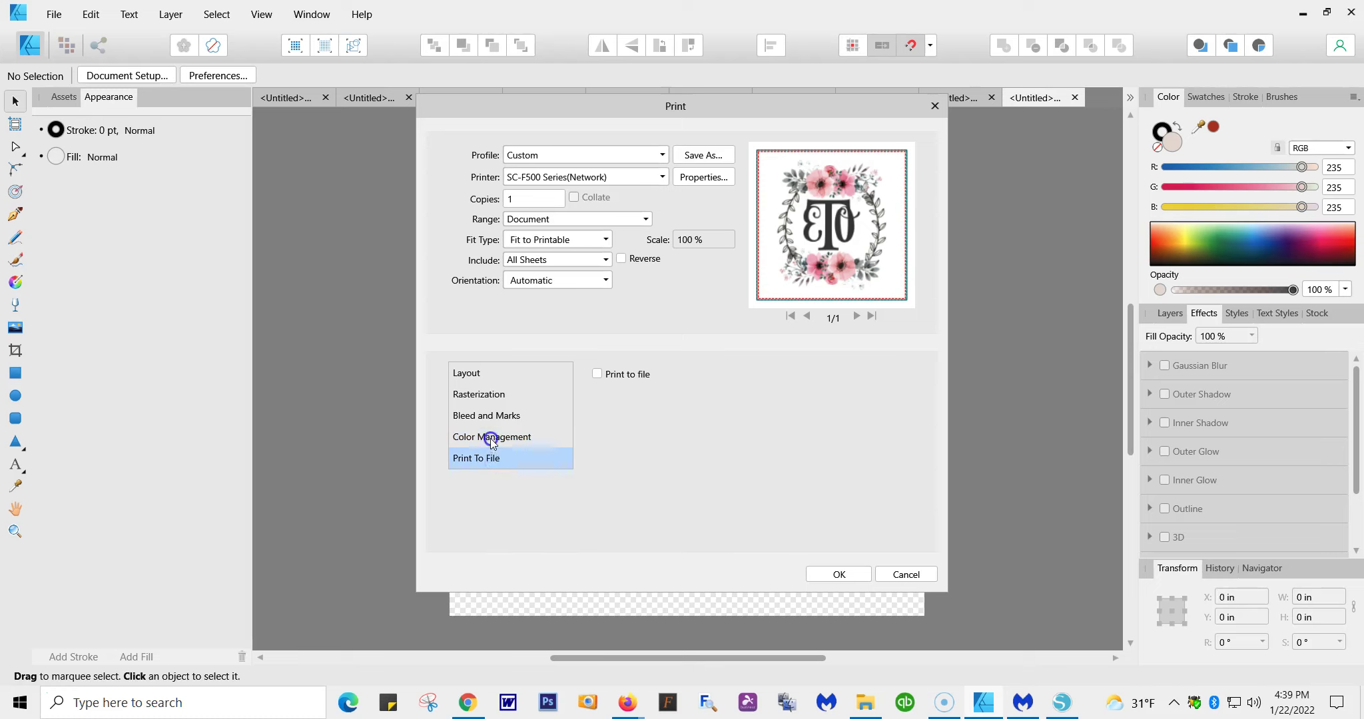
left_click(492, 439)
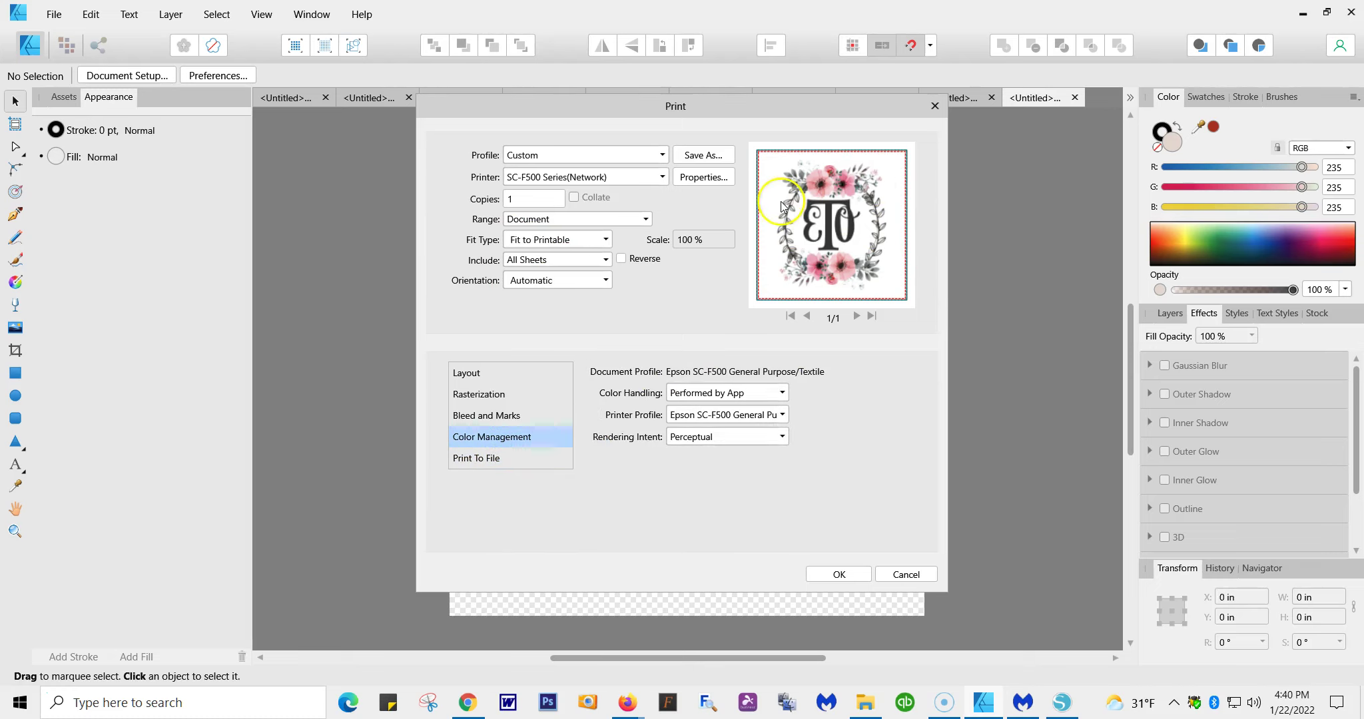
Send the job from the Print dialog to Epson Print Preview.
left_click(840, 576)
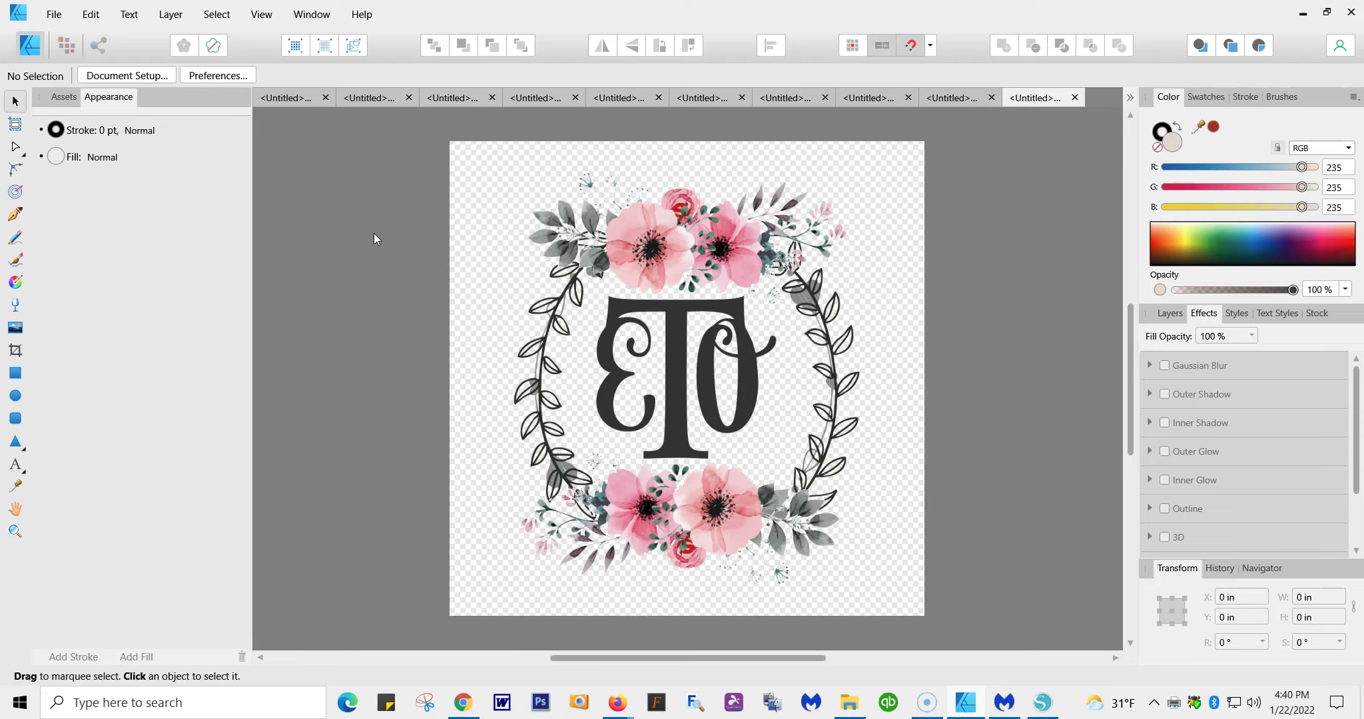
left_click(352, 267)
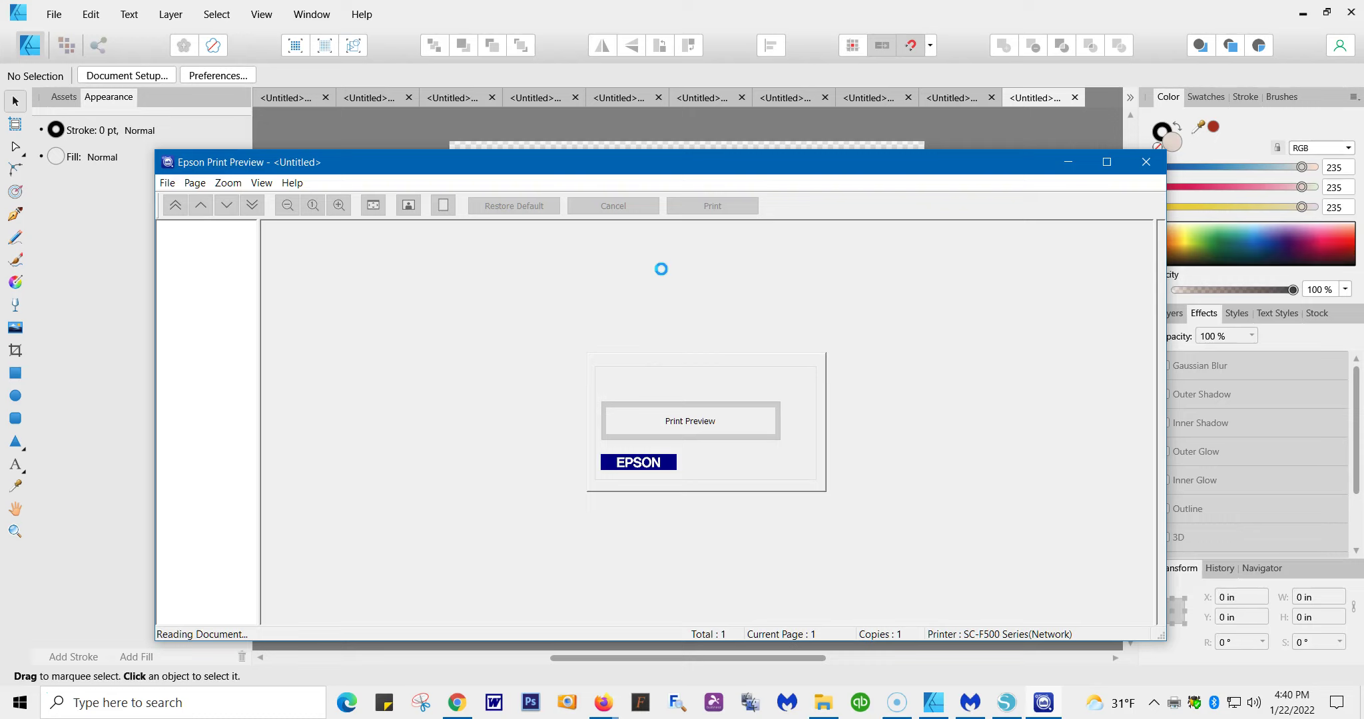
Check the mirrored monogram's roll layout and cut line in Epson Print Preview, then print it.
left_click(819, 250)
left_click(761, 259)
left_click(783, 274)
left_click(538, 272)
left_click(777, 265)
left_click(557, 280)
left_click(745, 323)
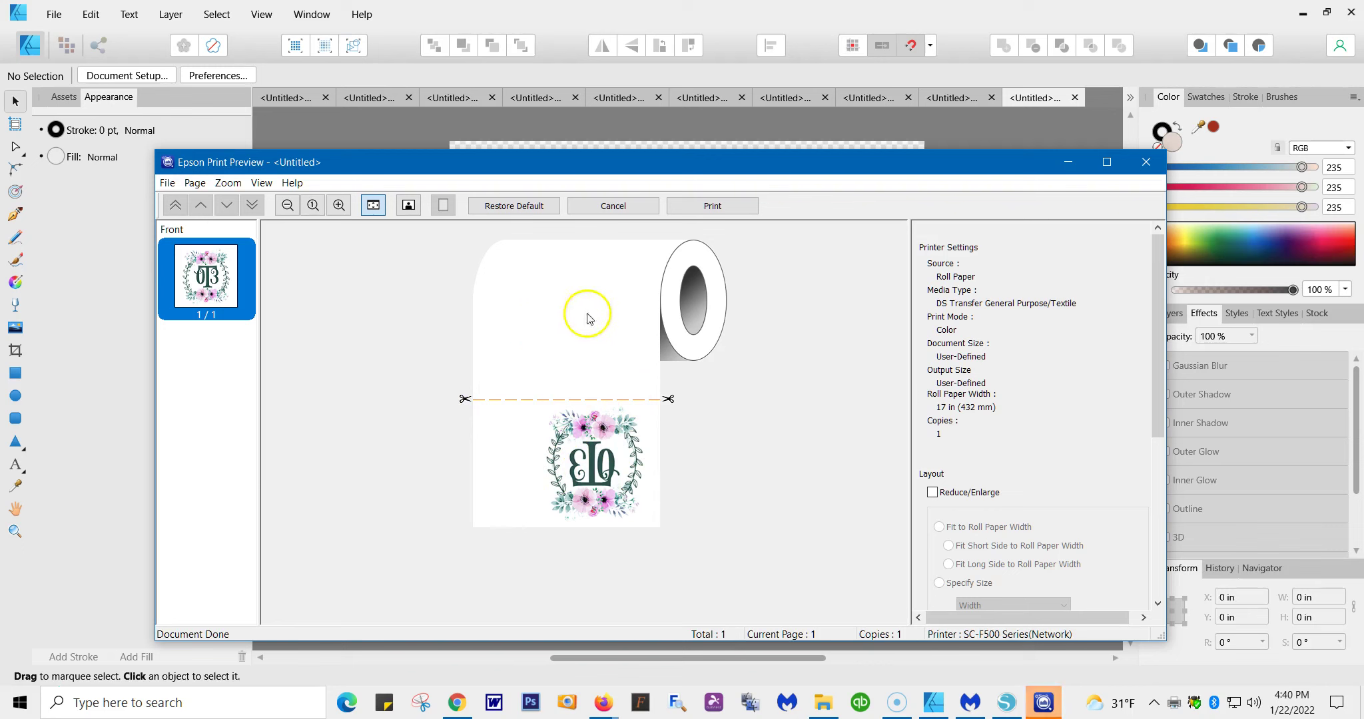
left_click(711, 207)
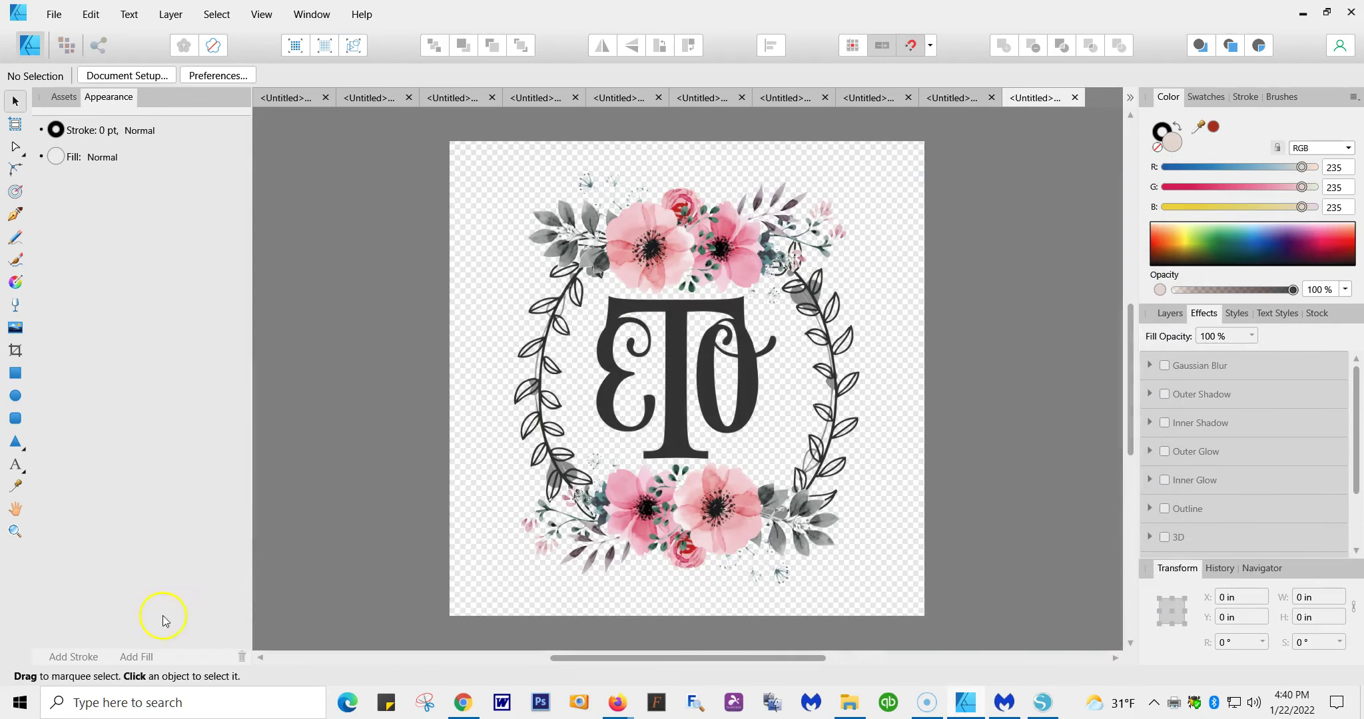